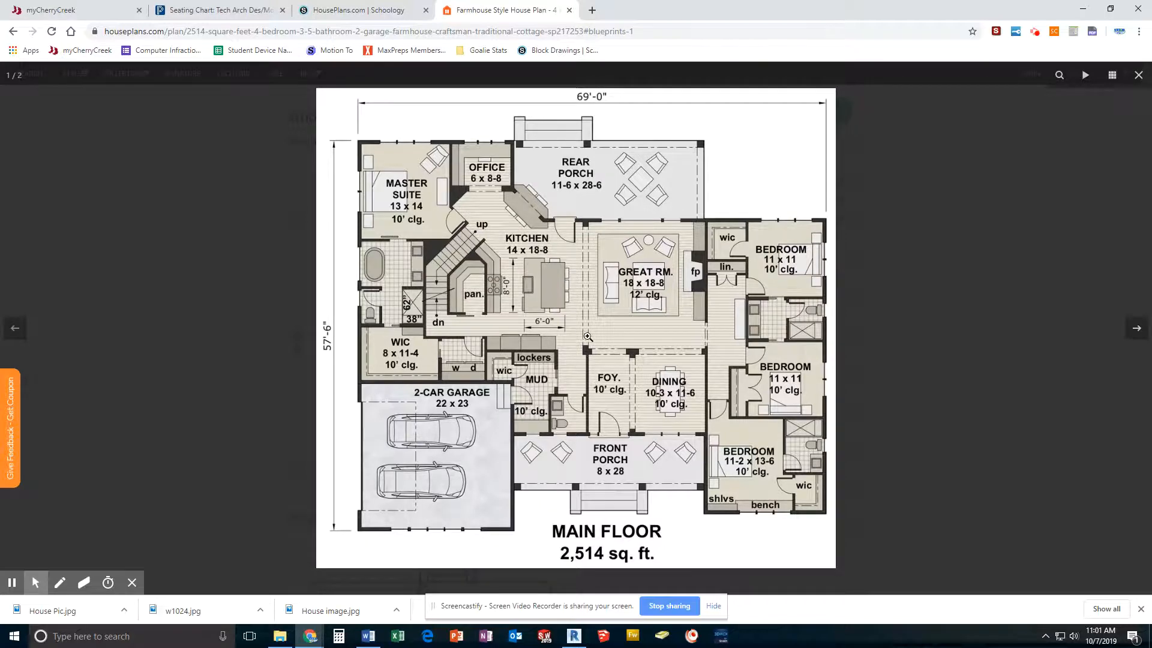
Save the main floor plan picture as a JPEG named House Image in the House Project folder.
right_click(579, 354)
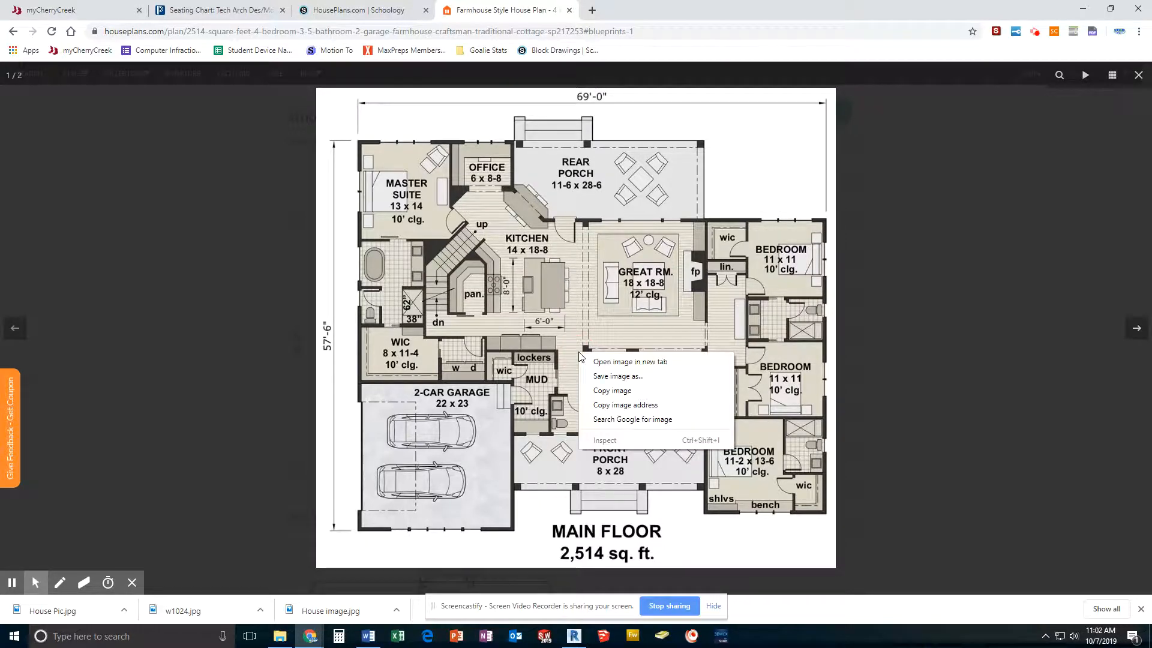
click(618, 376)
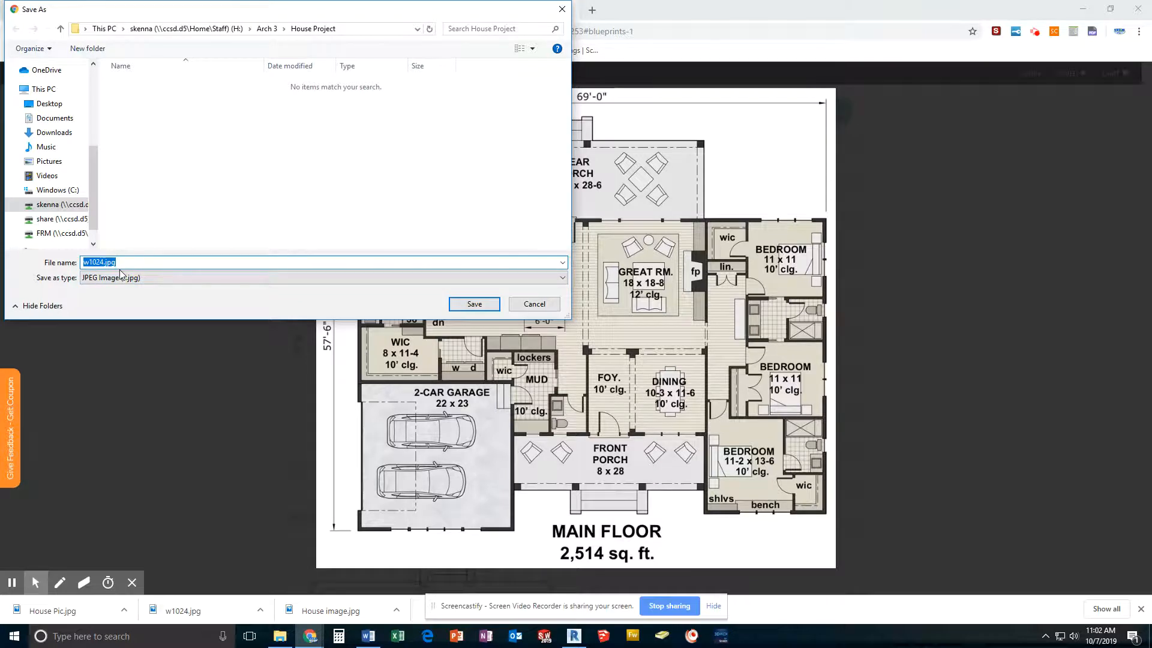
text(Hou)
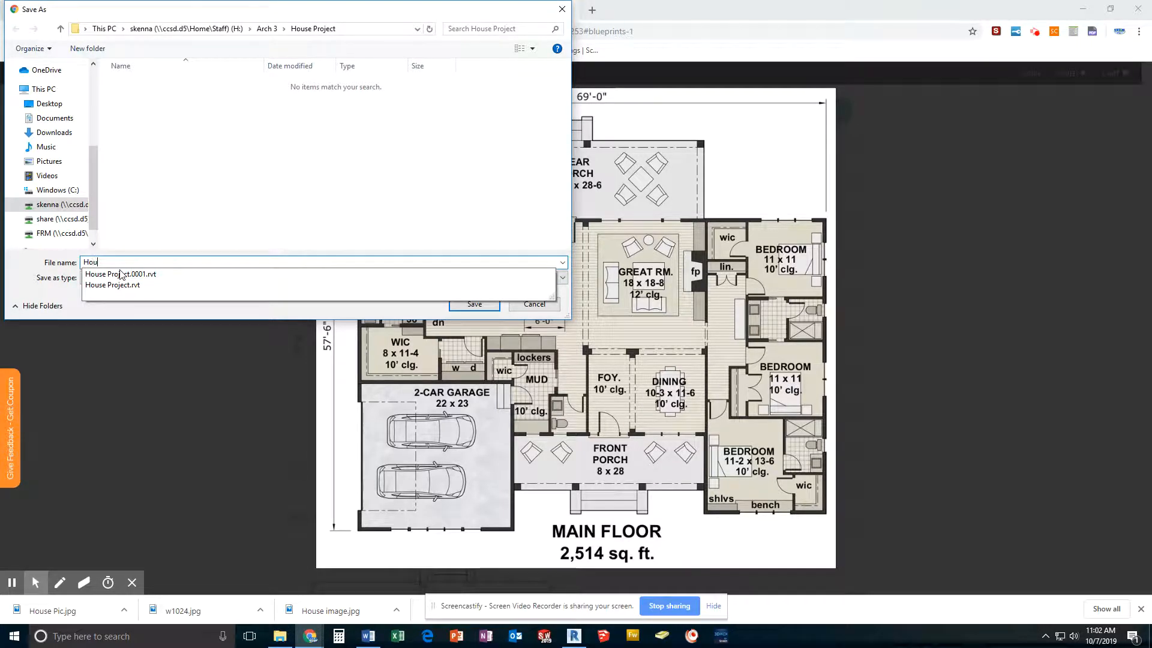
text(se Im)
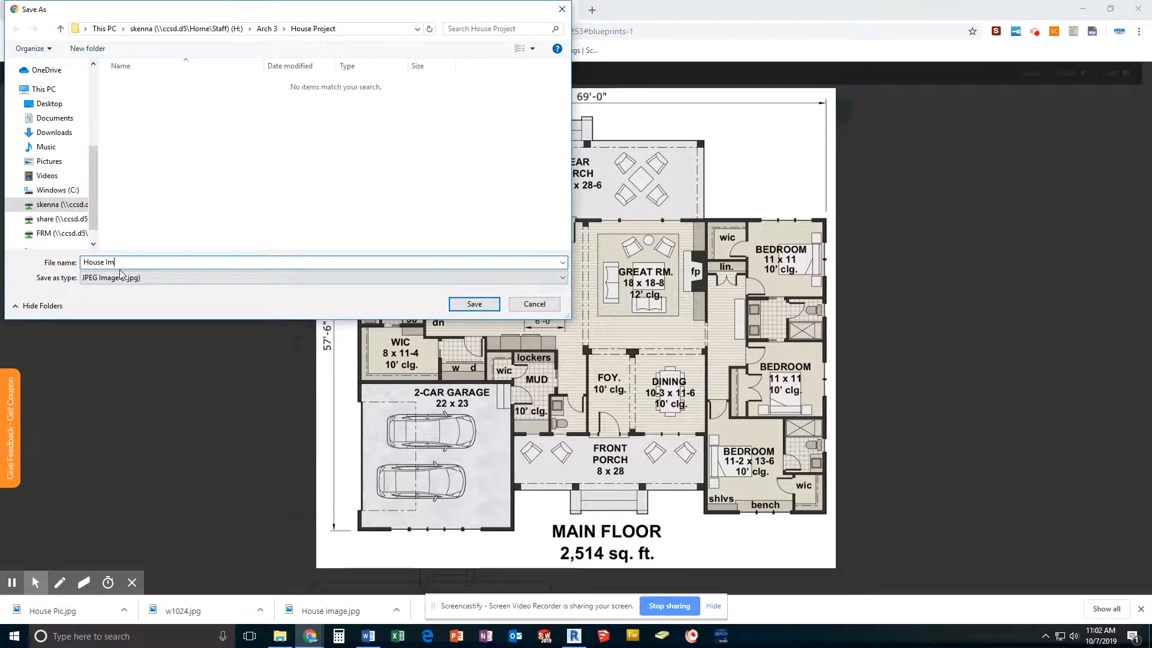
text(age)
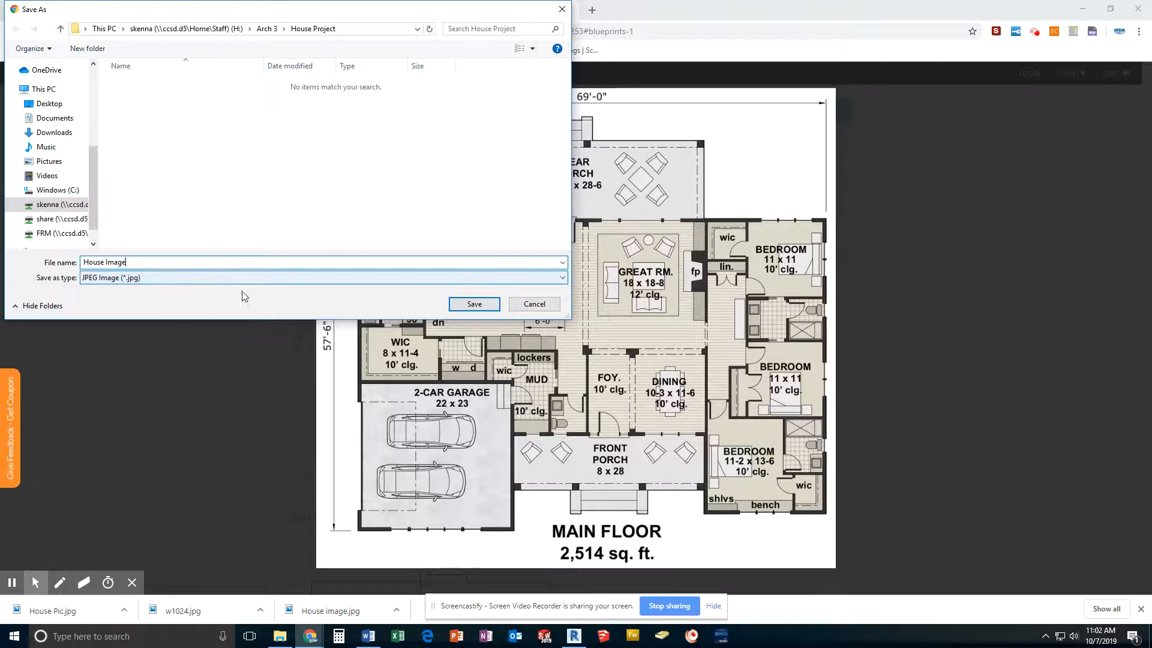
click(474, 304)
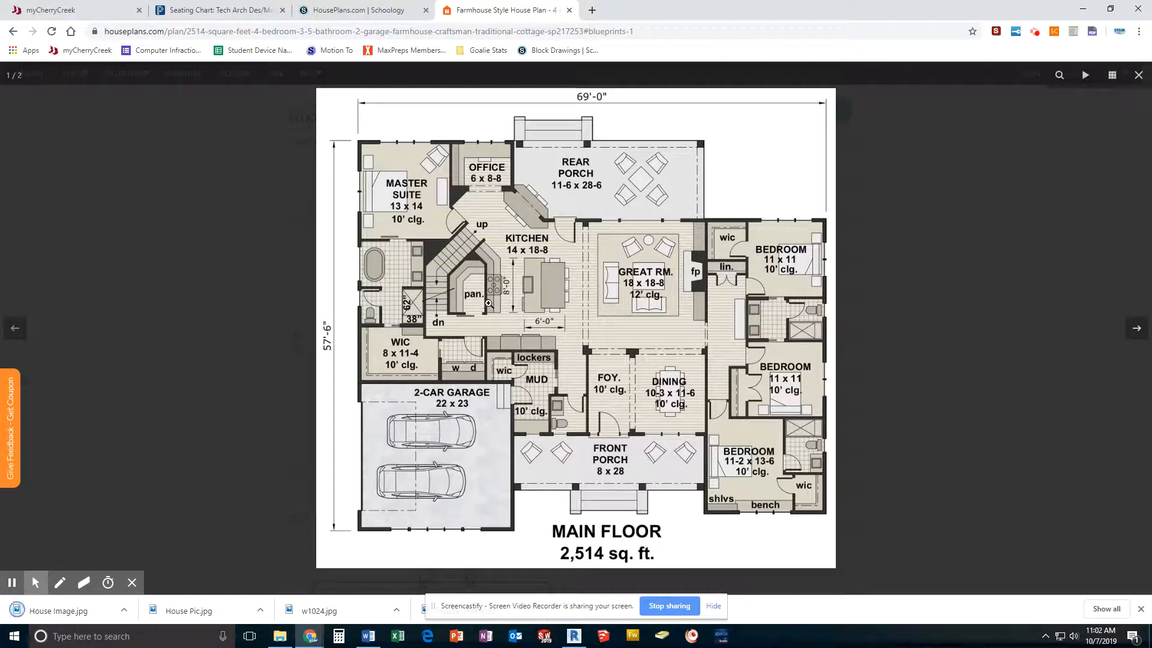
Switch to Revit and import House Image.jpg into the Ground Level floor plan, placing it in the empty area west of the elevation markers.
click(574, 636)
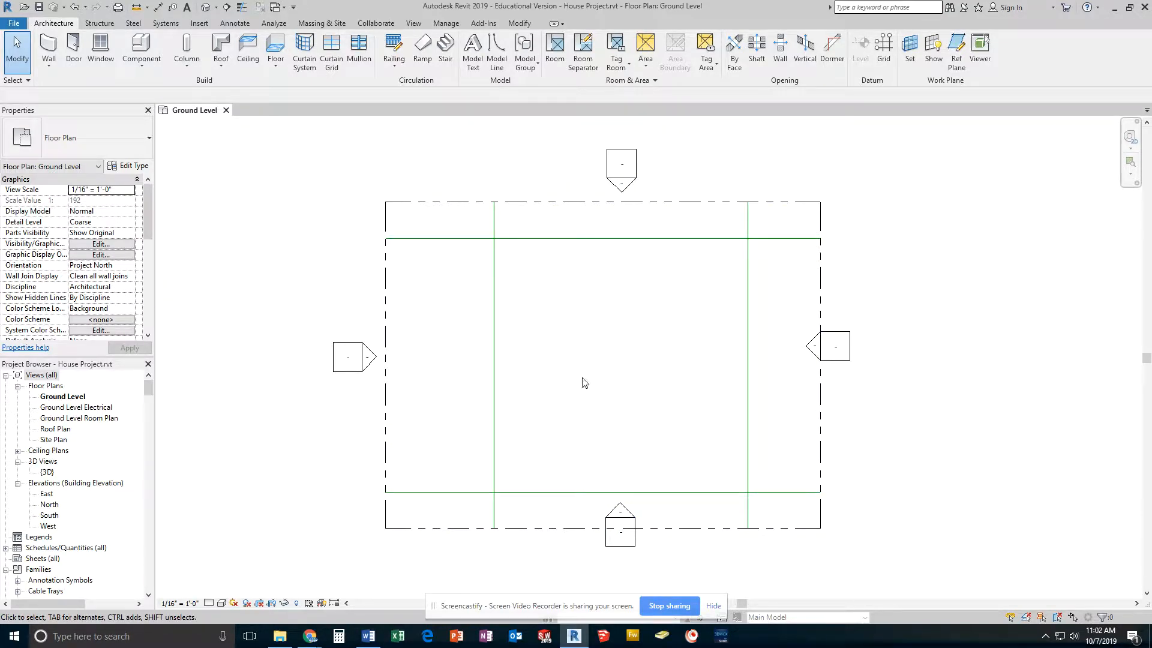
scroll(560, 401, down, 4)
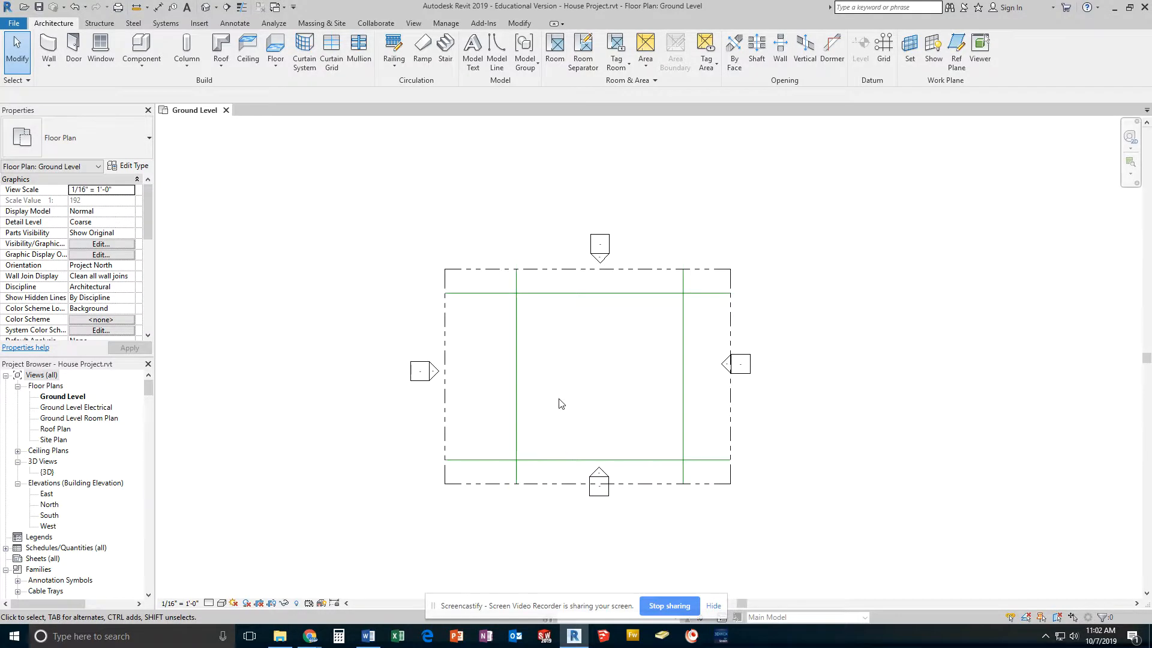
middle_drag(334, 426, 585, 415)
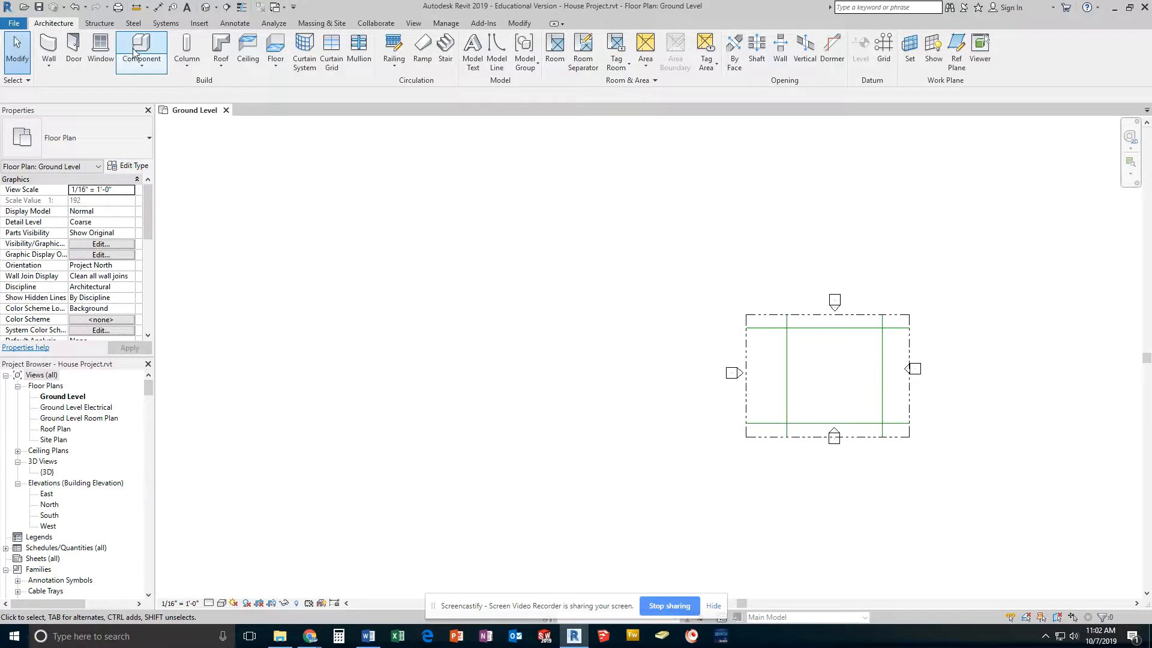
click(198, 24)
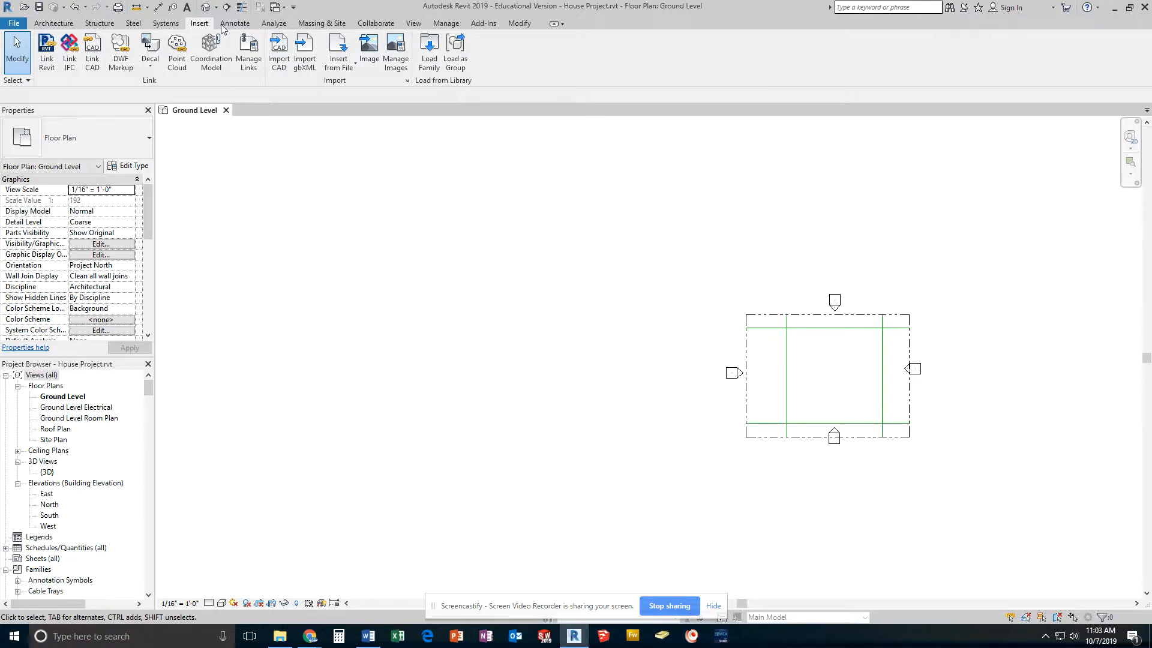
click(369, 60)
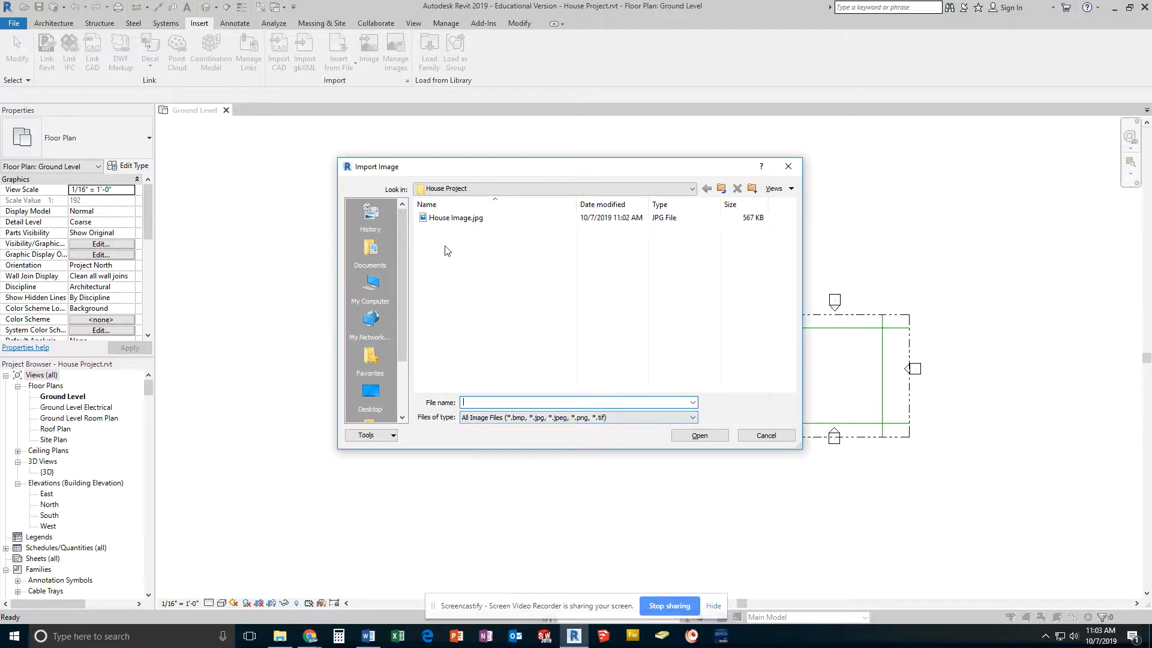
click(475, 219)
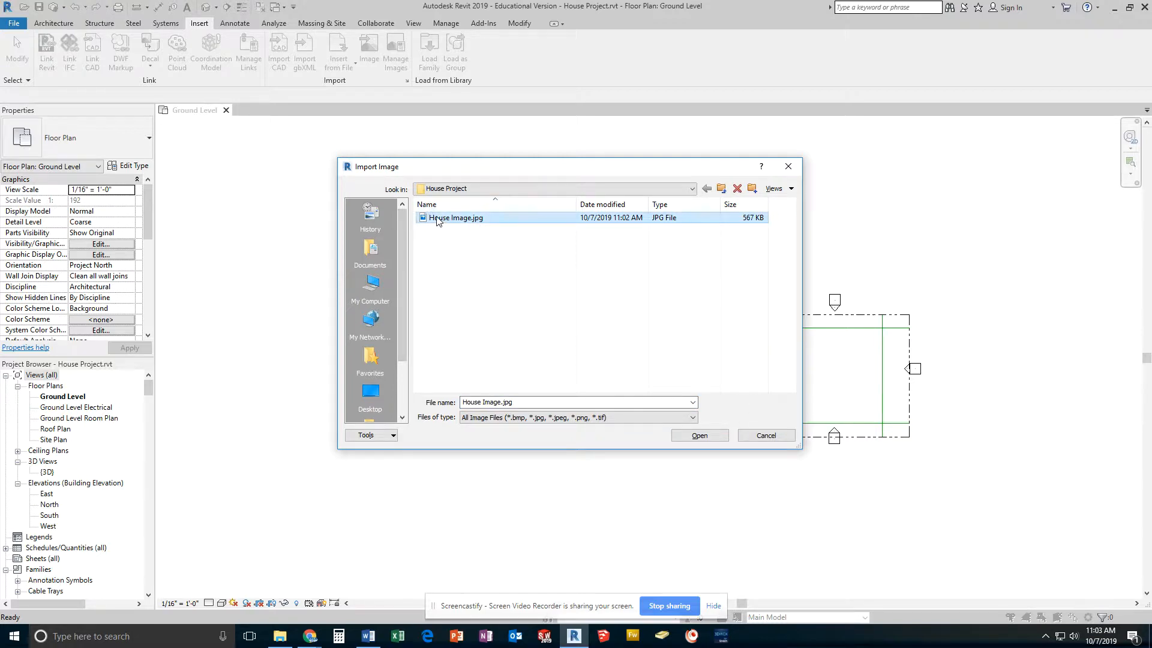
click(699, 436)
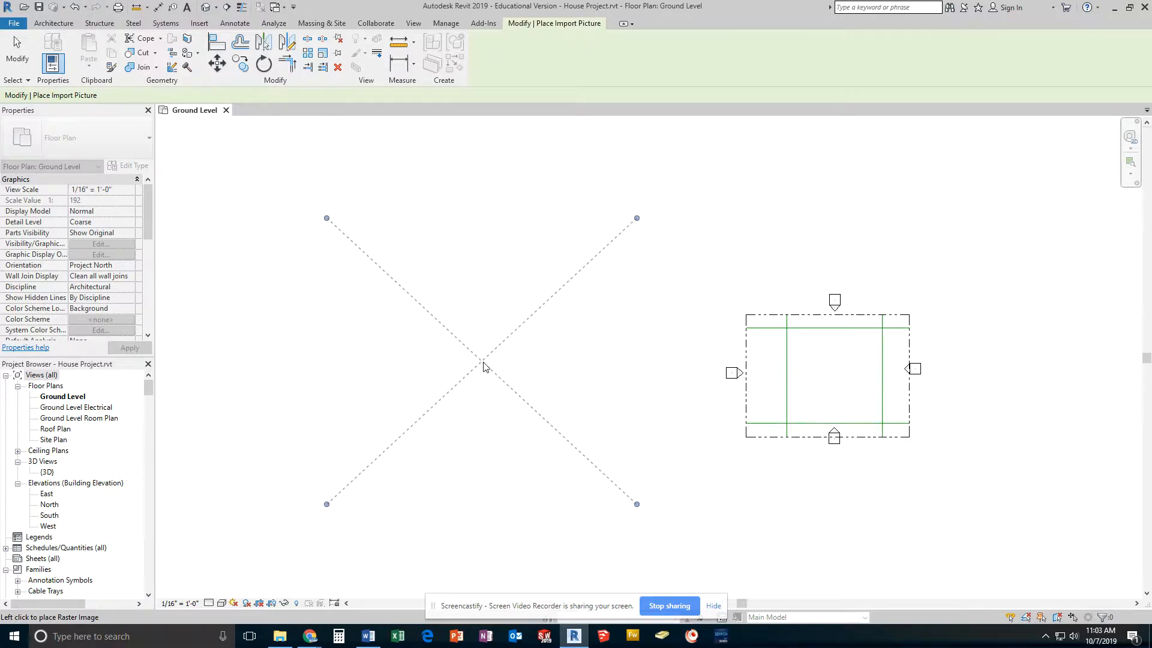
click(483, 362)
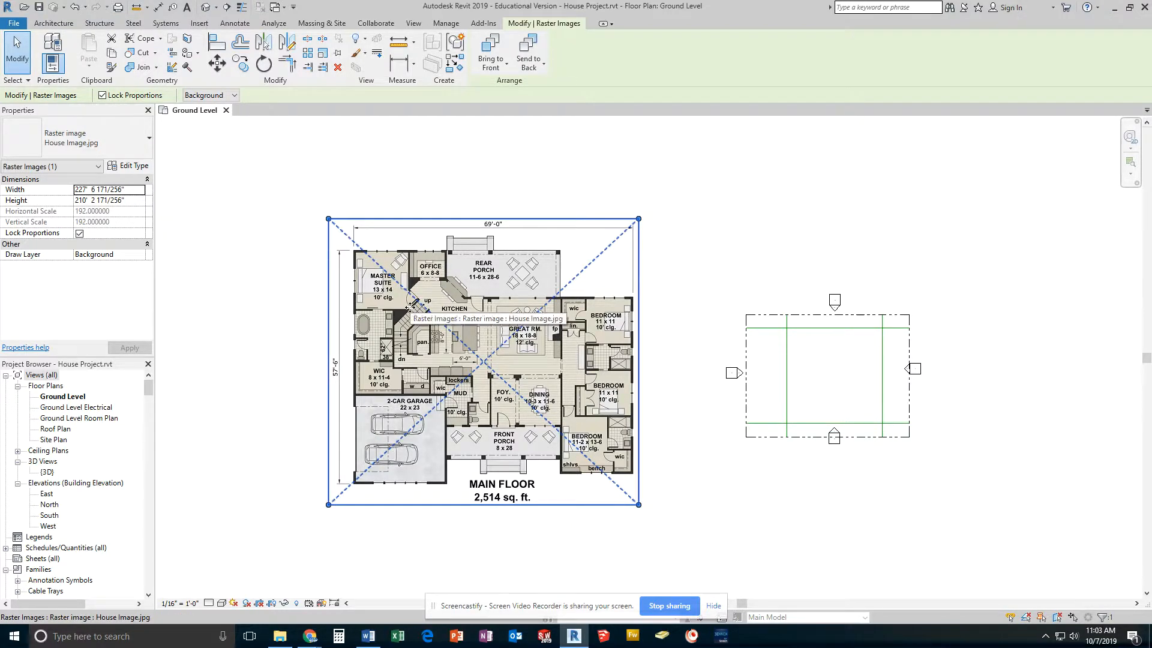
Scale the floor plan image graphically, using the ends of the kitchen island's 6'-0" dimension as reference and 6'-0" as the new length.
scroll(487, 373, up, 10)
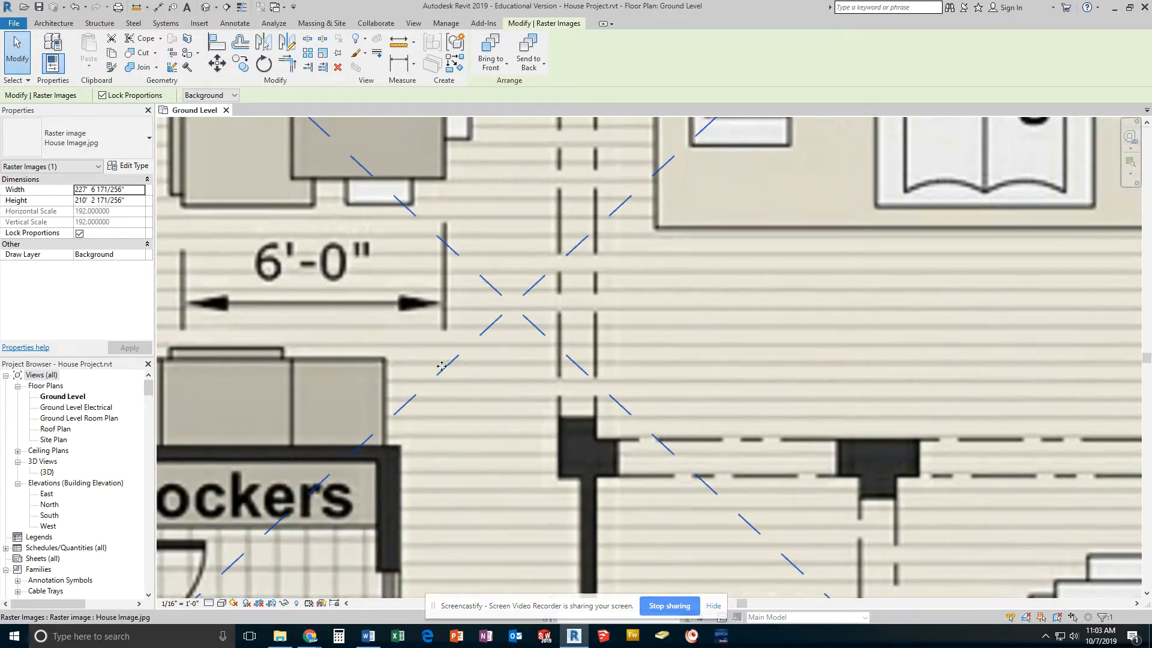
middle_drag(334, 324, 477, 414)
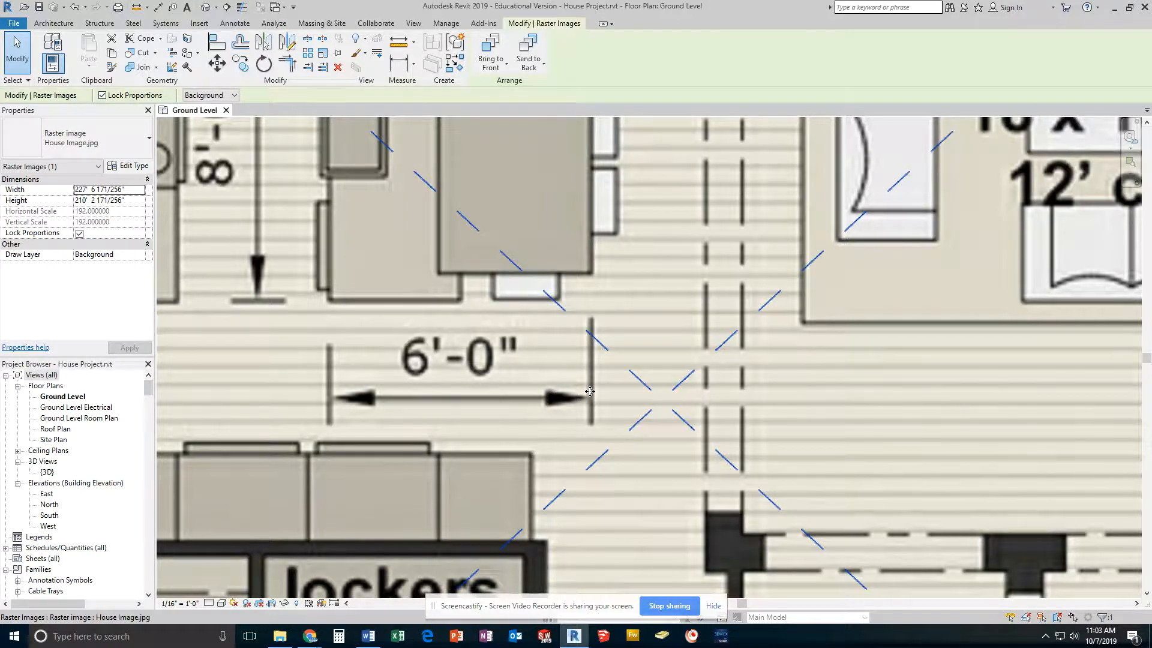
scroll(589, 391, down, 10)
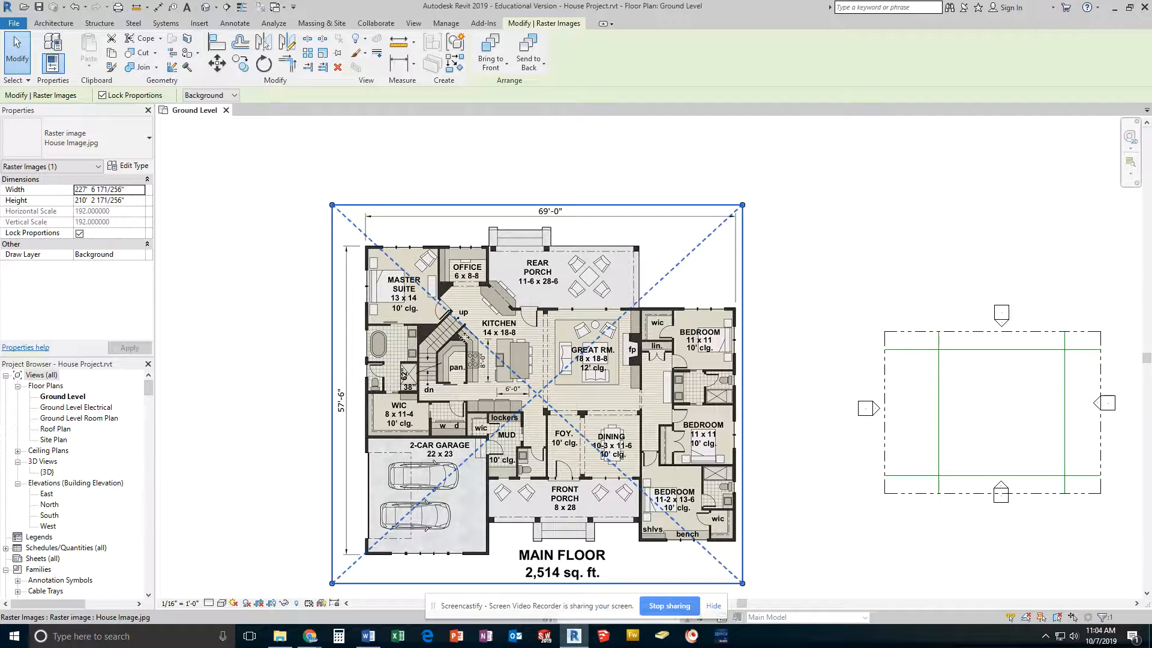
scroll(531, 428, up, 10)
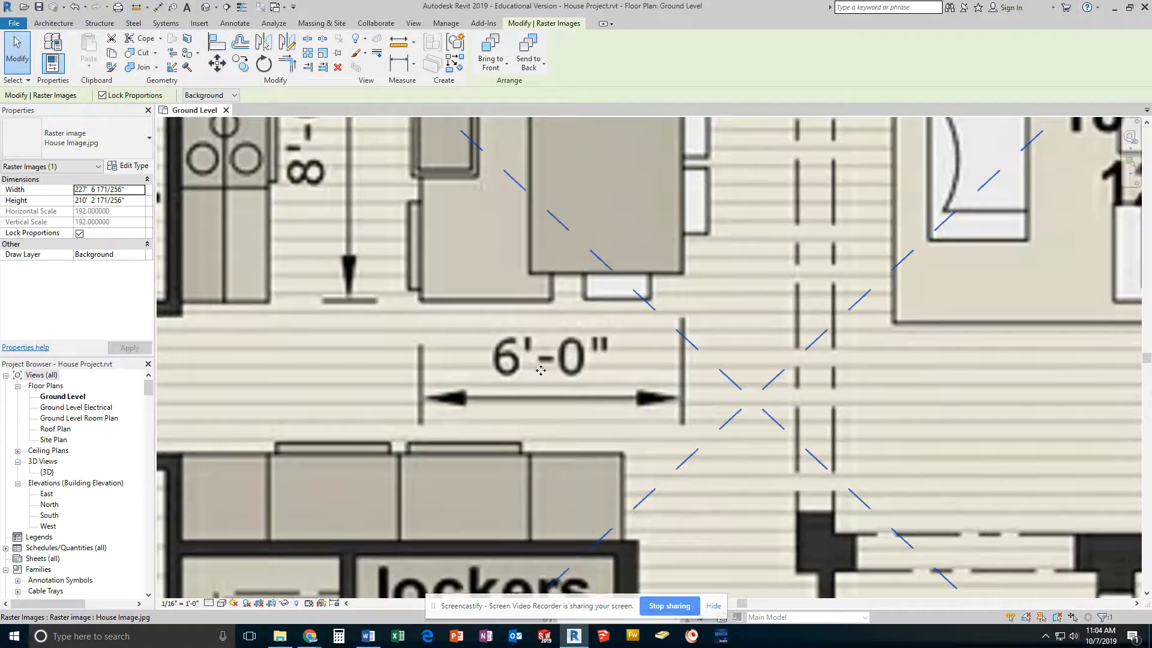
middle_drag(632, 377, 591, 368)
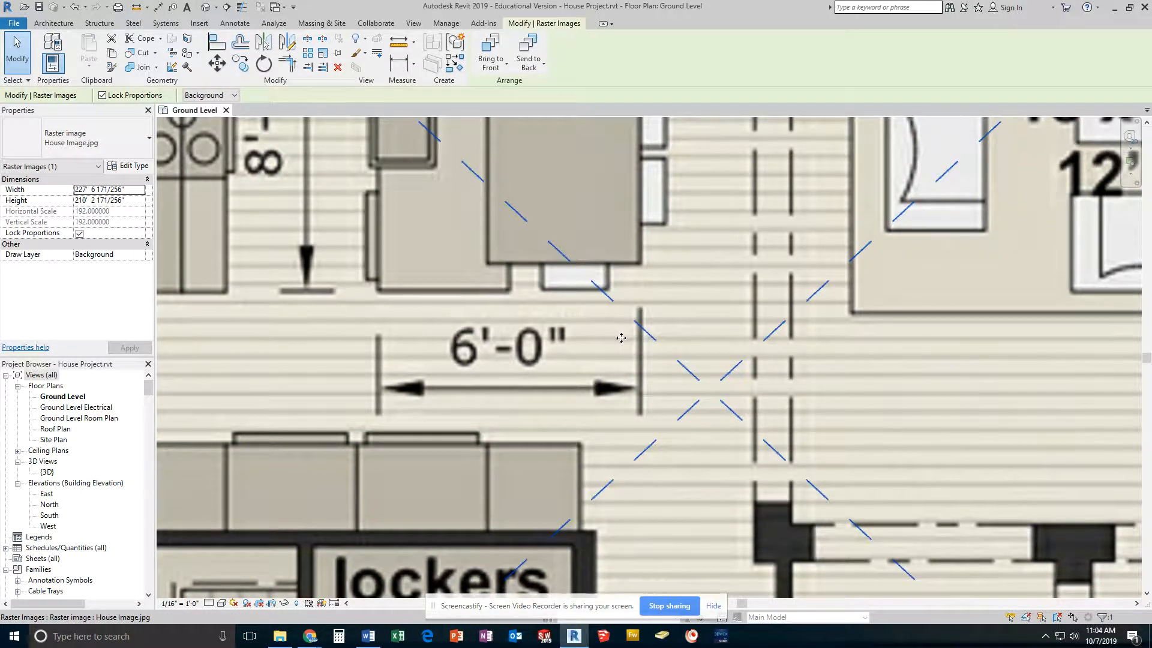
middle_drag(574, 363, 560, 368)
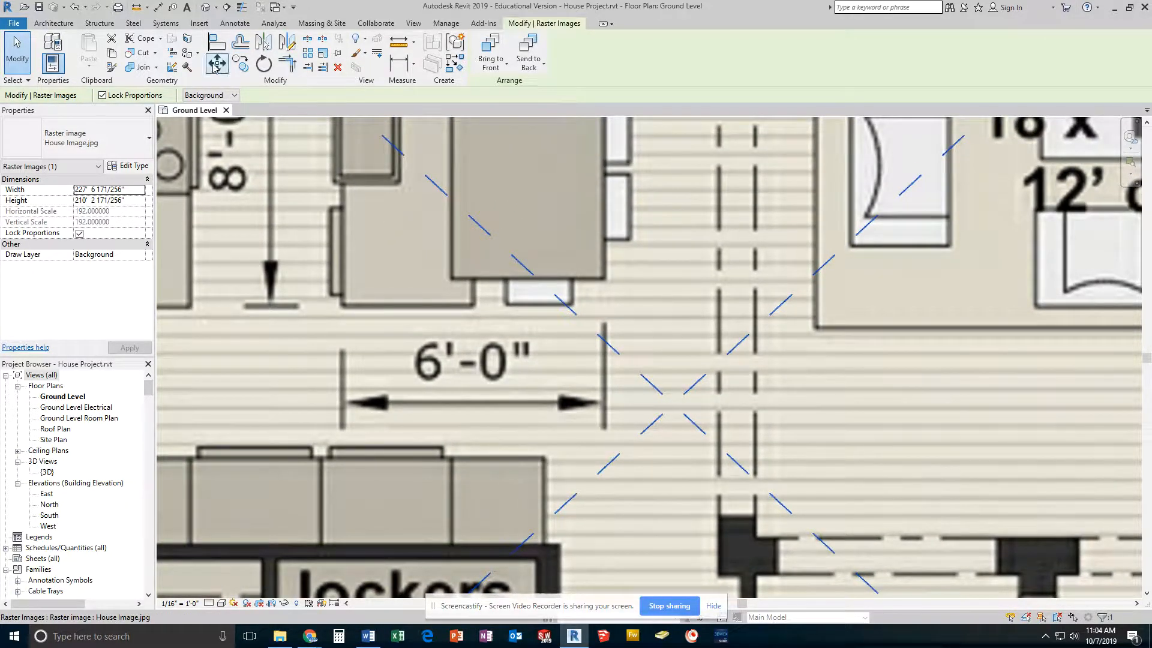
click(324, 55)
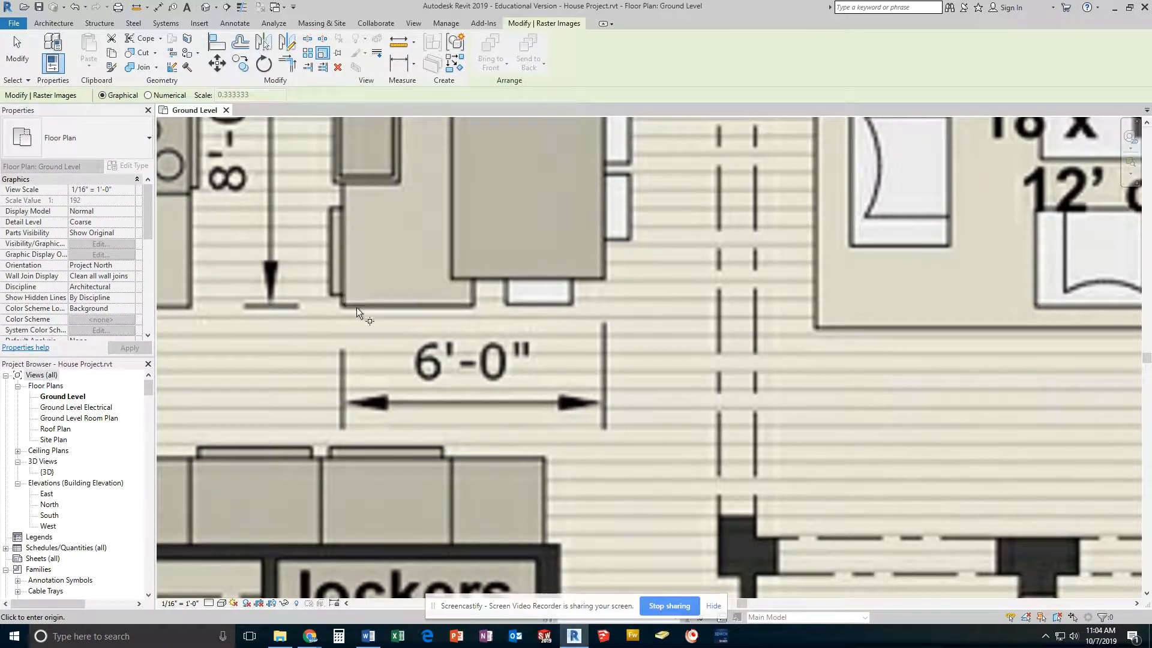
click(343, 350)
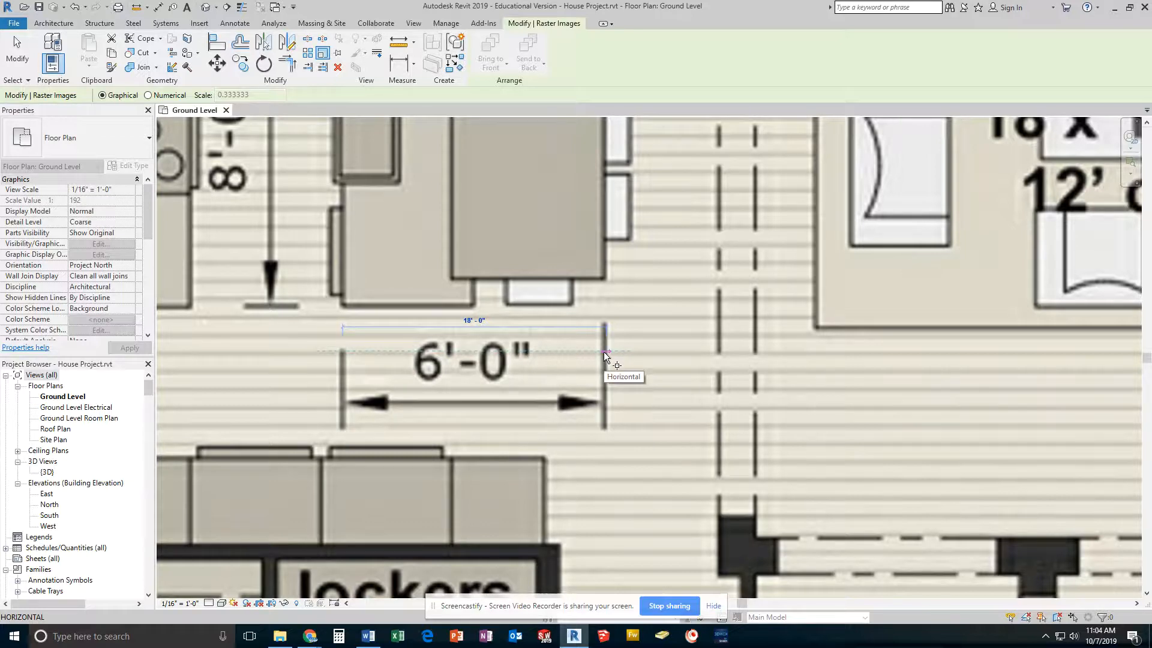
scroll(604, 353, up, 5)
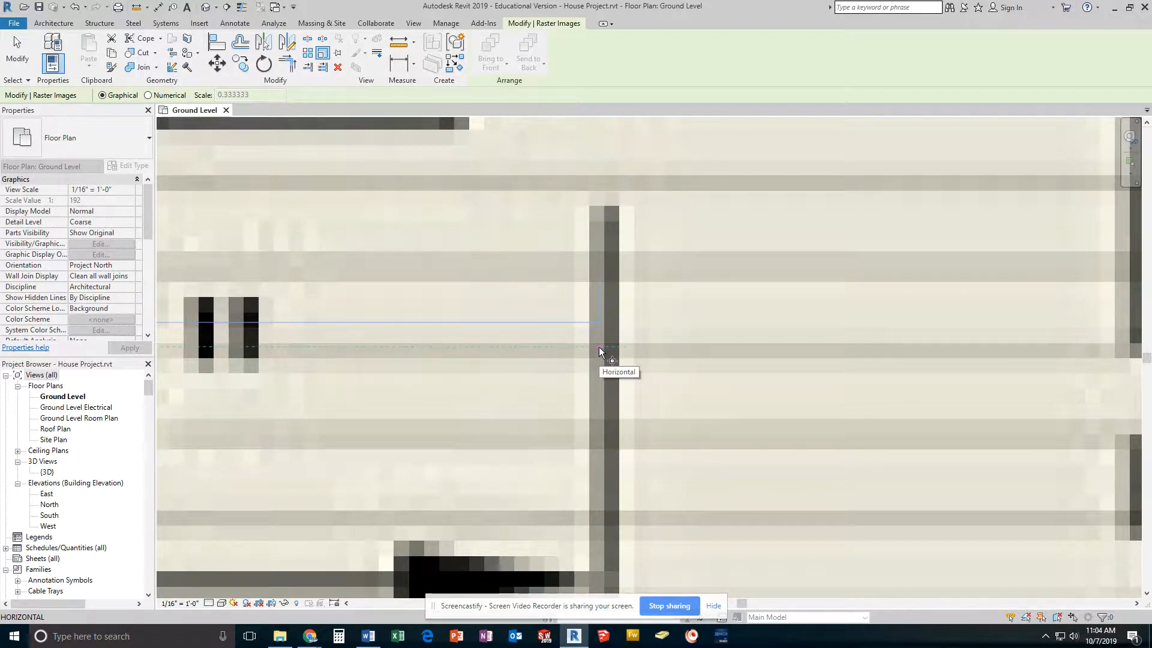
click(598, 347)
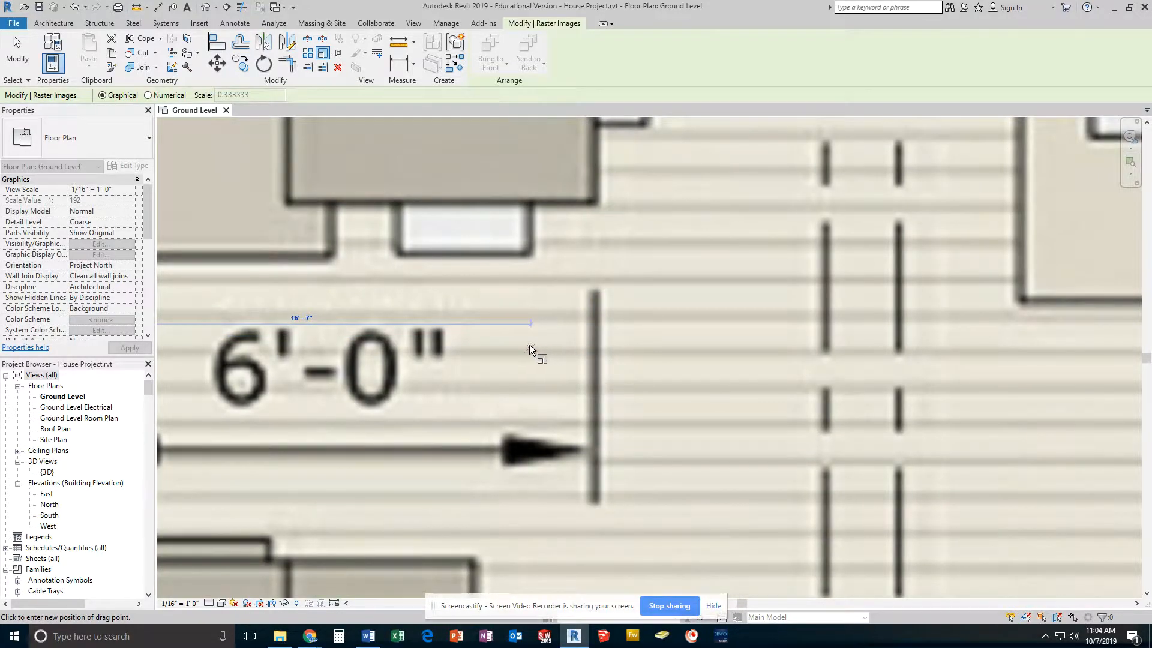
scroll(529, 346, down, 3)
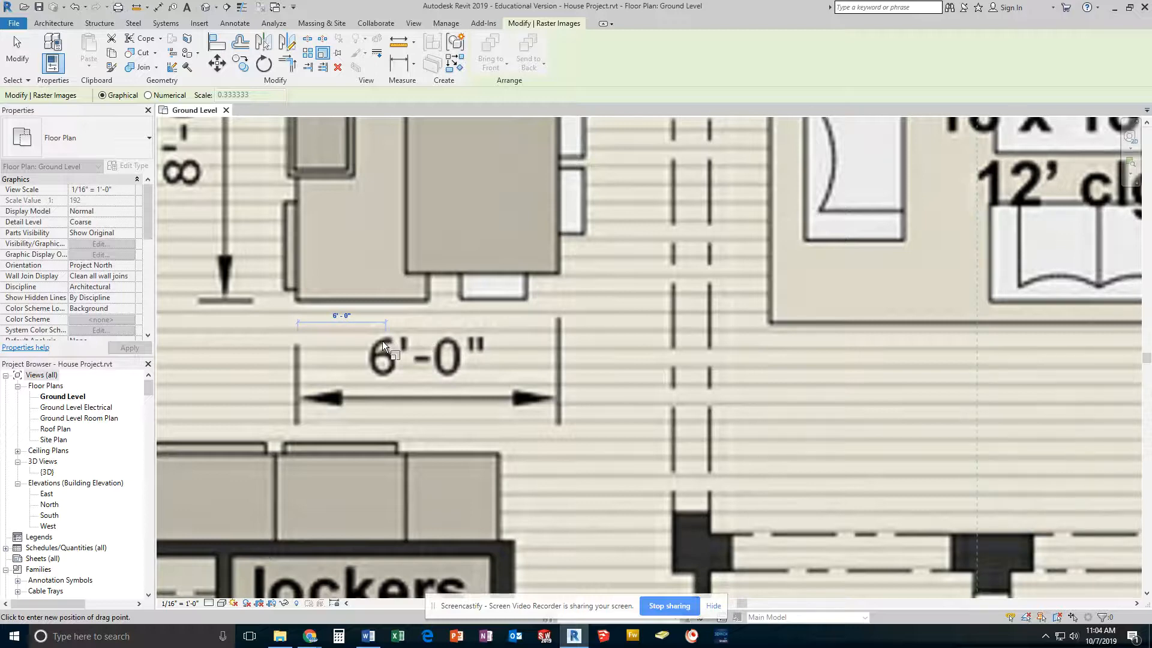
scroll(383, 341, up, 4)
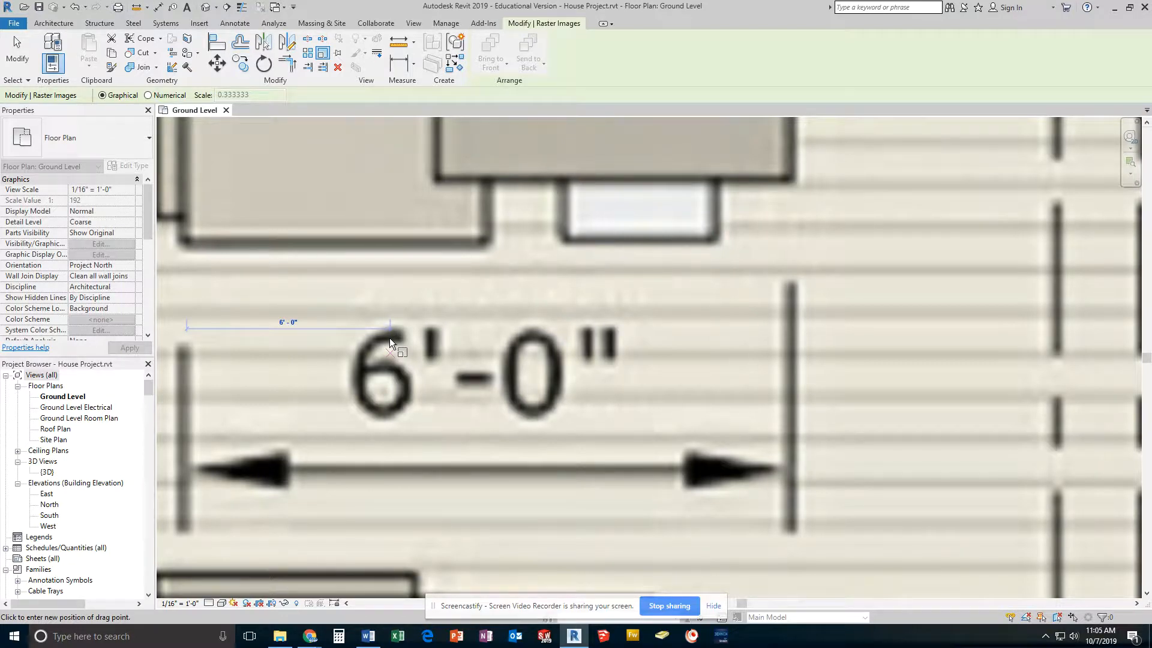
click(390, 337)
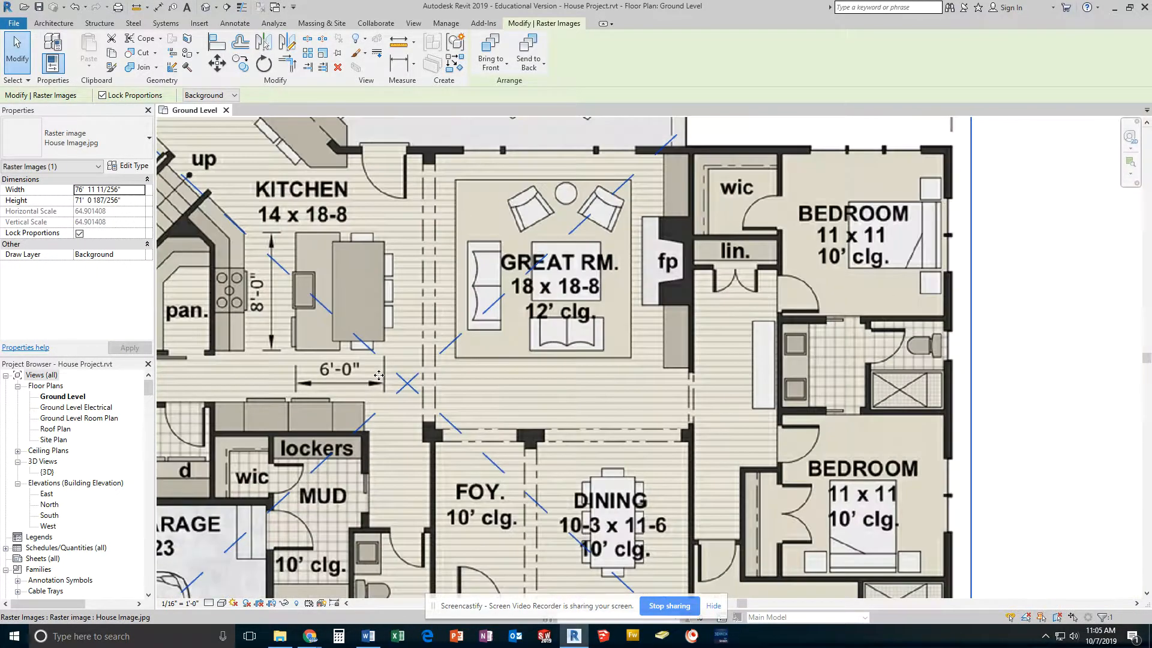
Move the scaled floor plan image east, closer to the west elevation marker.
scroll(328, 378, down, 6)
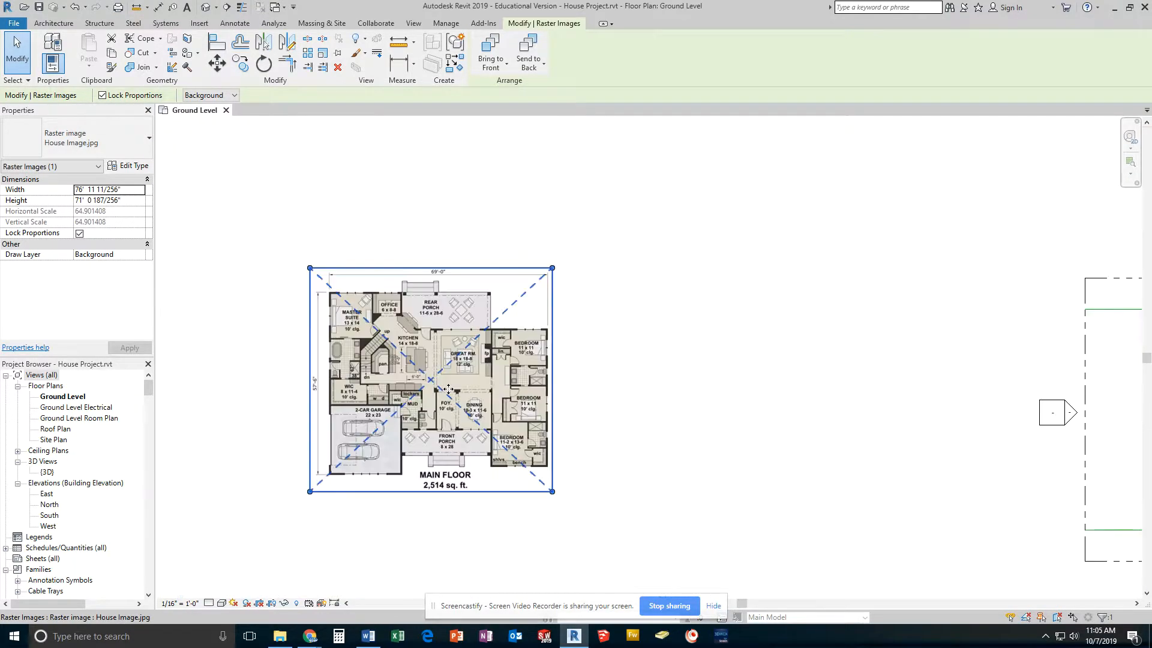
drag(474, 384, 697, 415)
Measure the kitchen island's horizontal 6'-0" dimension on the image to check the scale.
scroll(643, 425, up, 6)
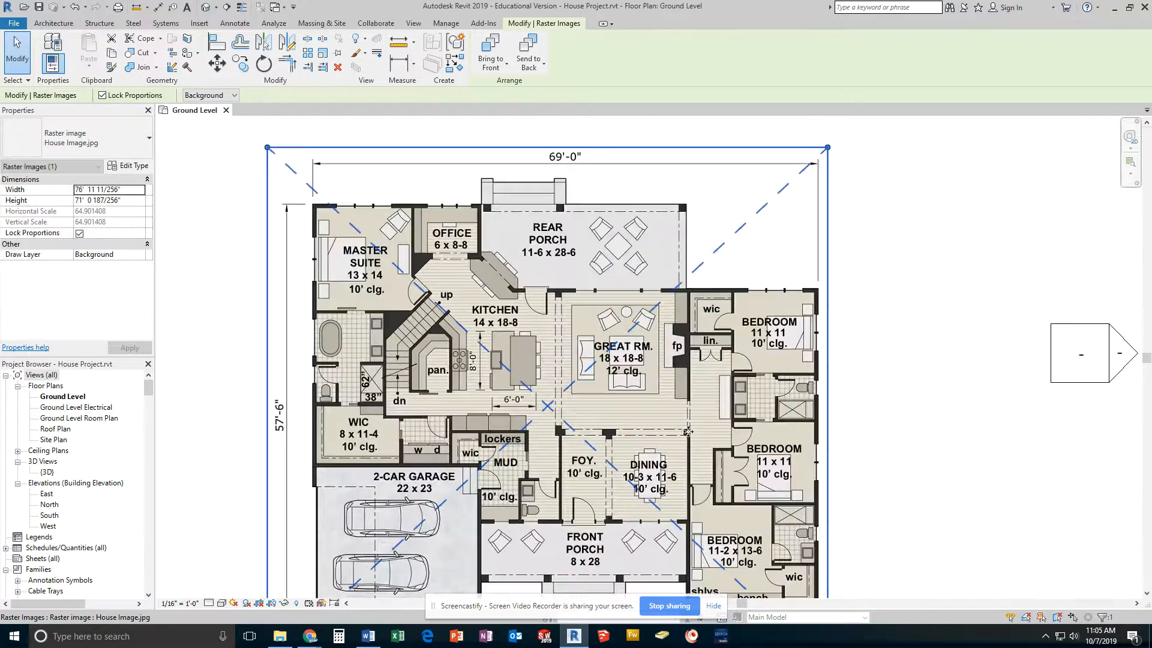
scroll(438, 368, up, 4)
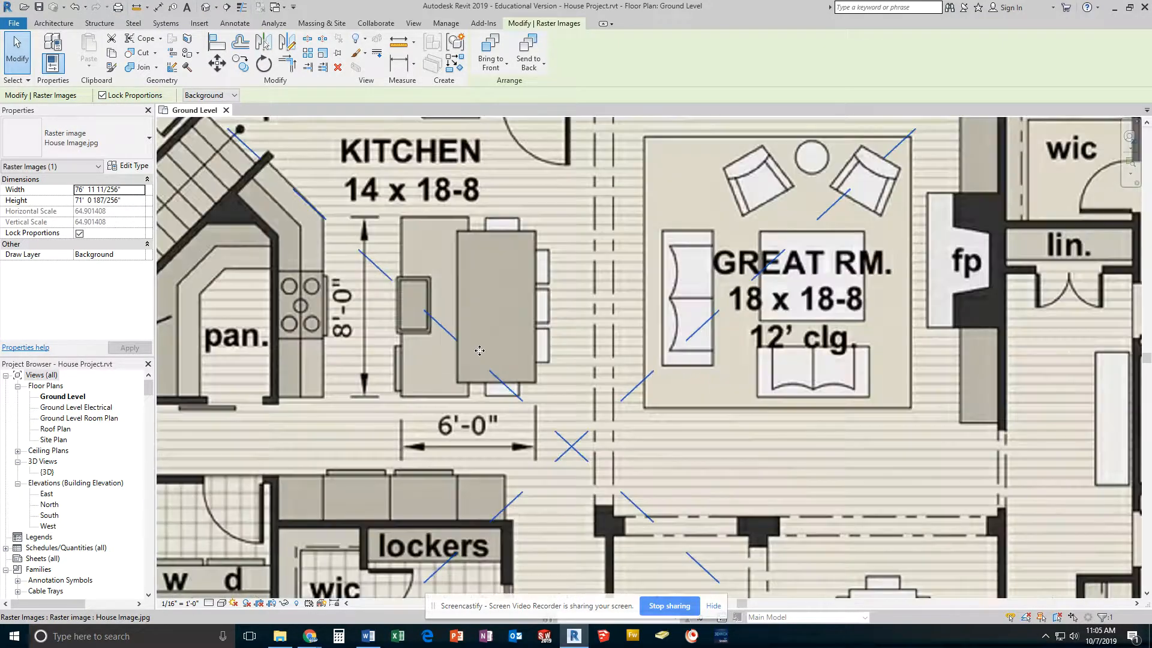
scroll(495, 363, up, 2)
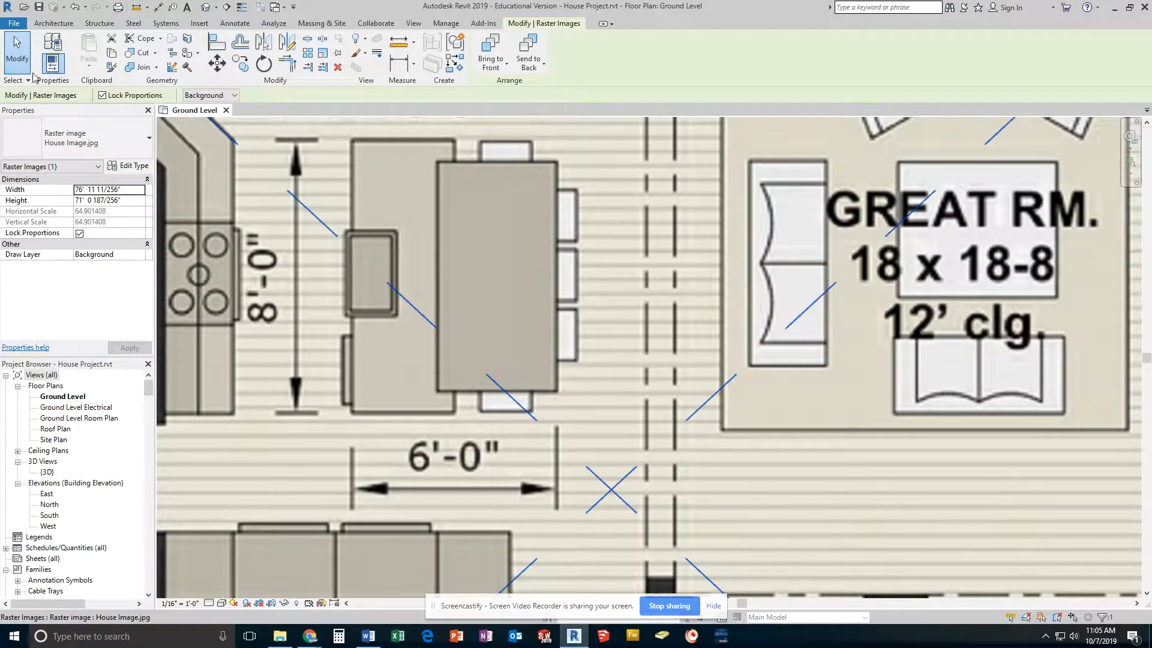
click(136, 8)
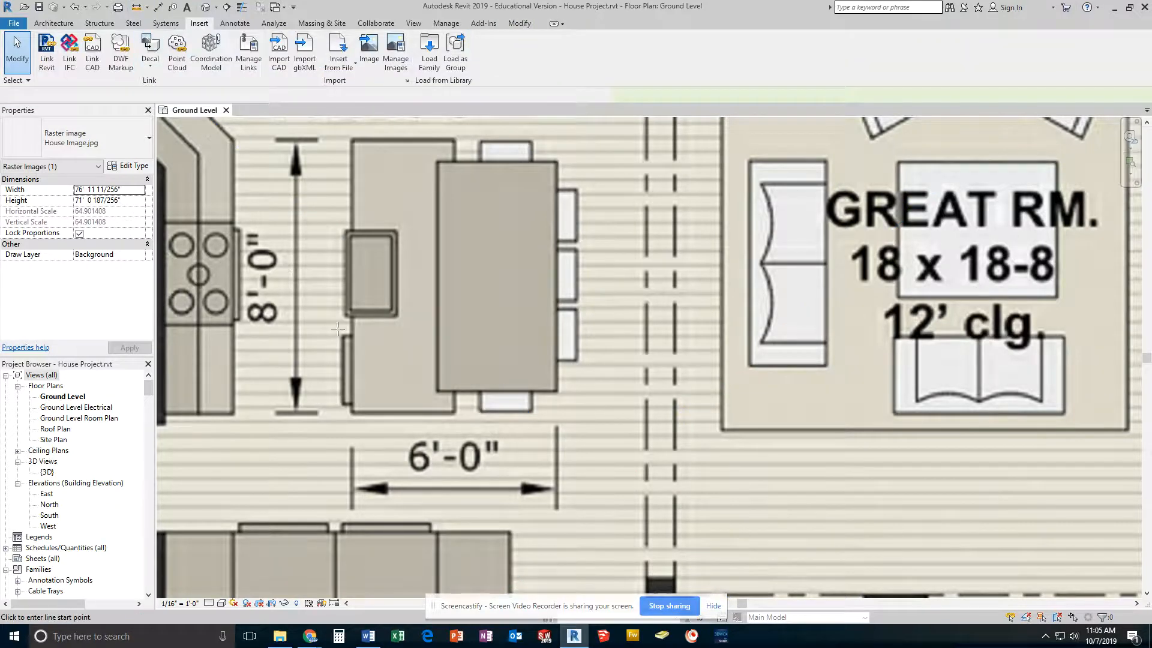
click(352, 451)
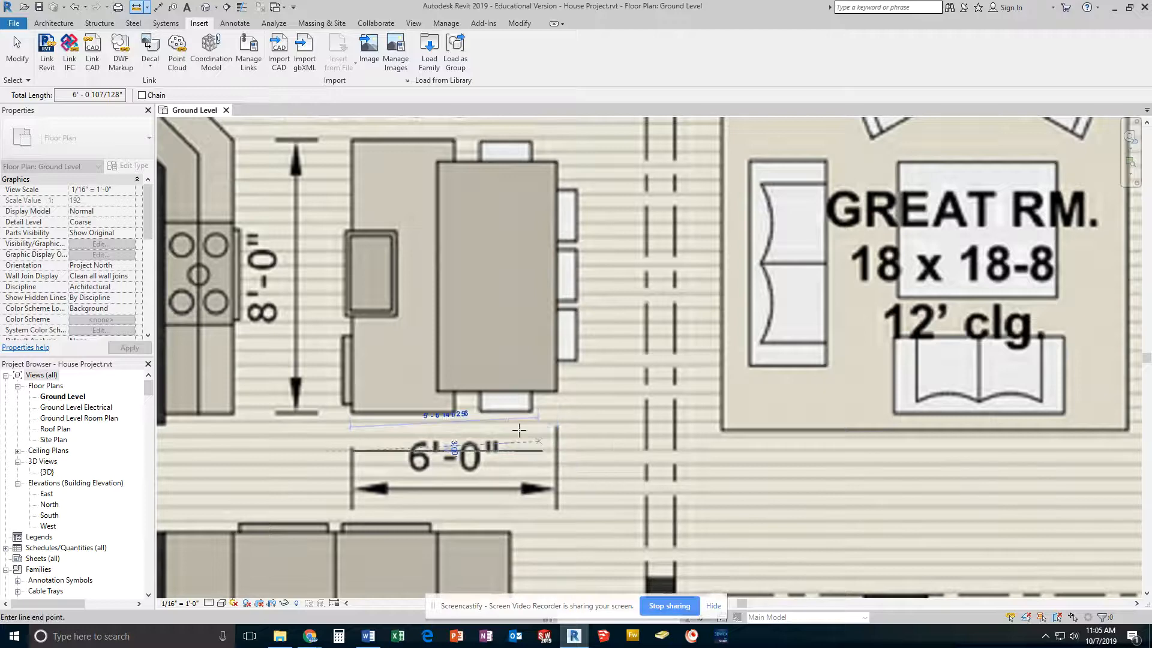
key(Escape)
key(Escape)
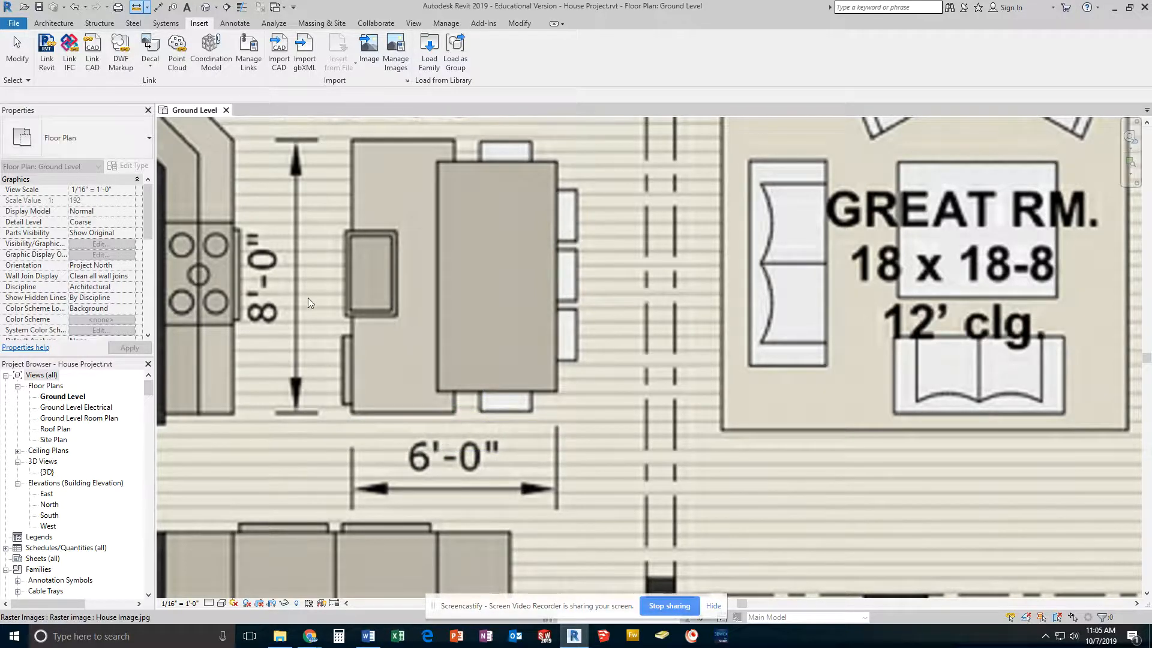
Measure the kitchen island's vertical 8'-0" dimension on the image to check the scale.
click(136, 6)
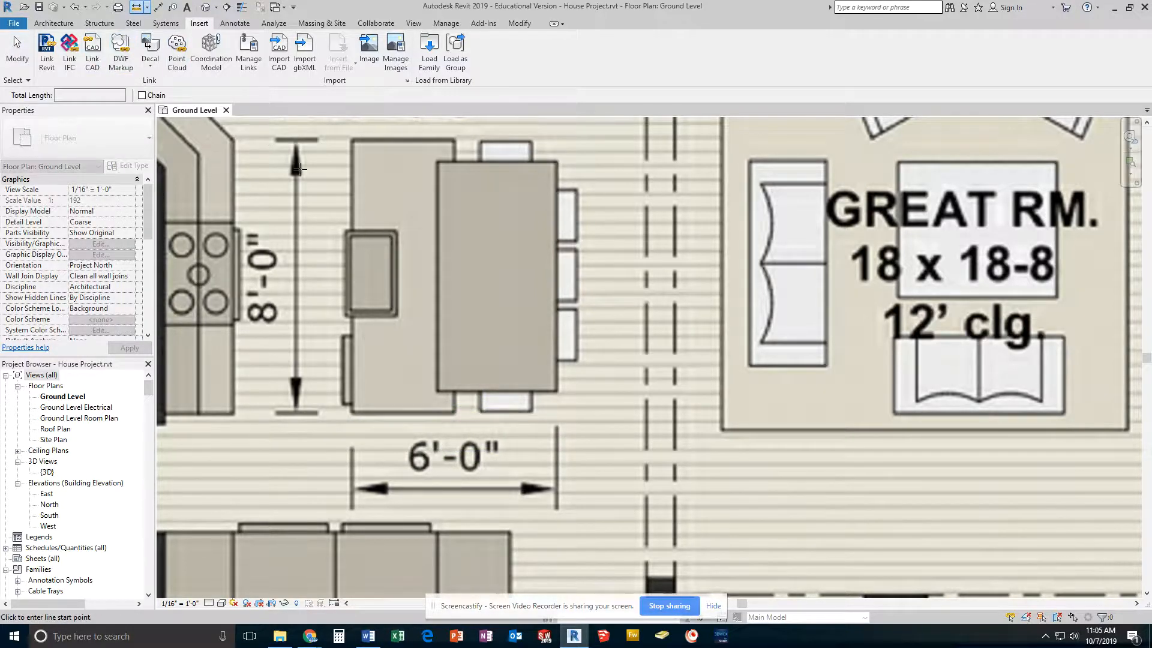
click(308, 139)
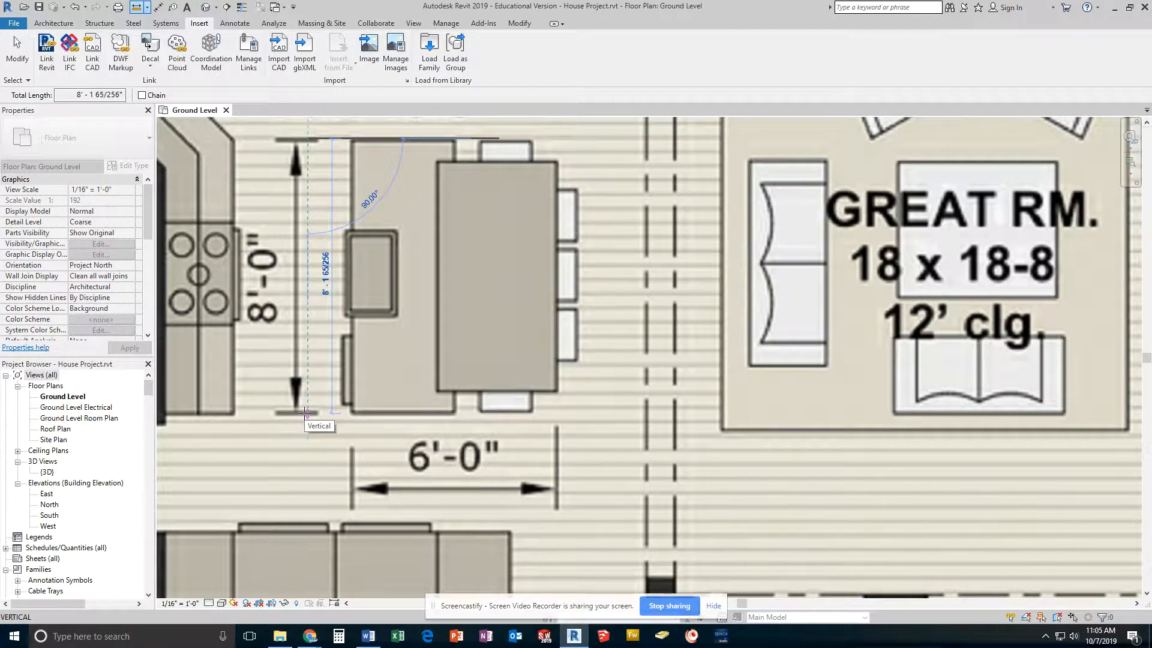
key(Escape)
key(Escape)
scroll(334, 344, down, 3)
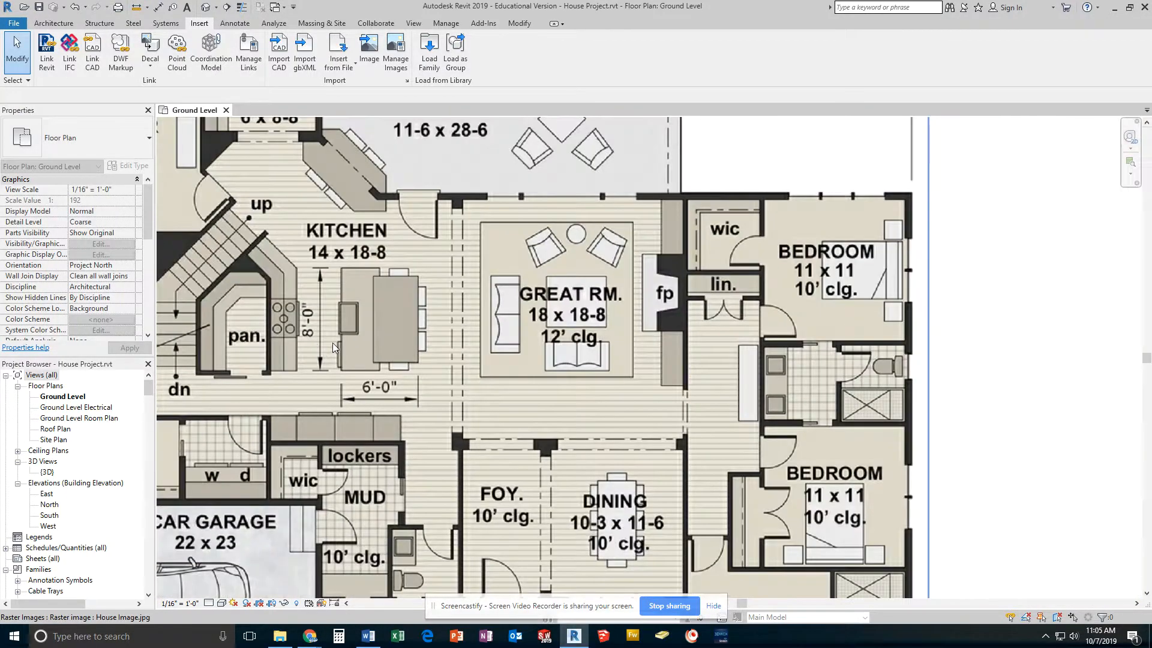
scroll(332, 343, down, 4)
Measure the house's overall 57'-6" dimension along its west side, from the master suite corner to the garage corner.
scroll(242, 319, up, 6)
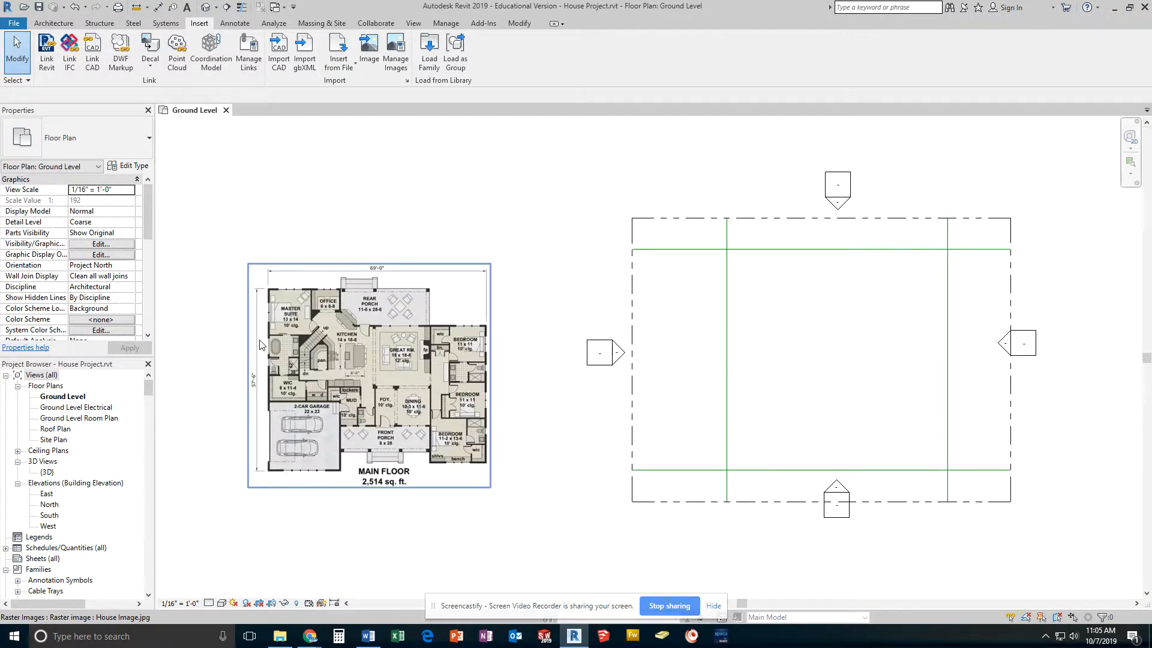
middle_drag(274, 328, 277, 252)
scroll(289, 293, down, 2)
scroll(266, 268, down, 1)
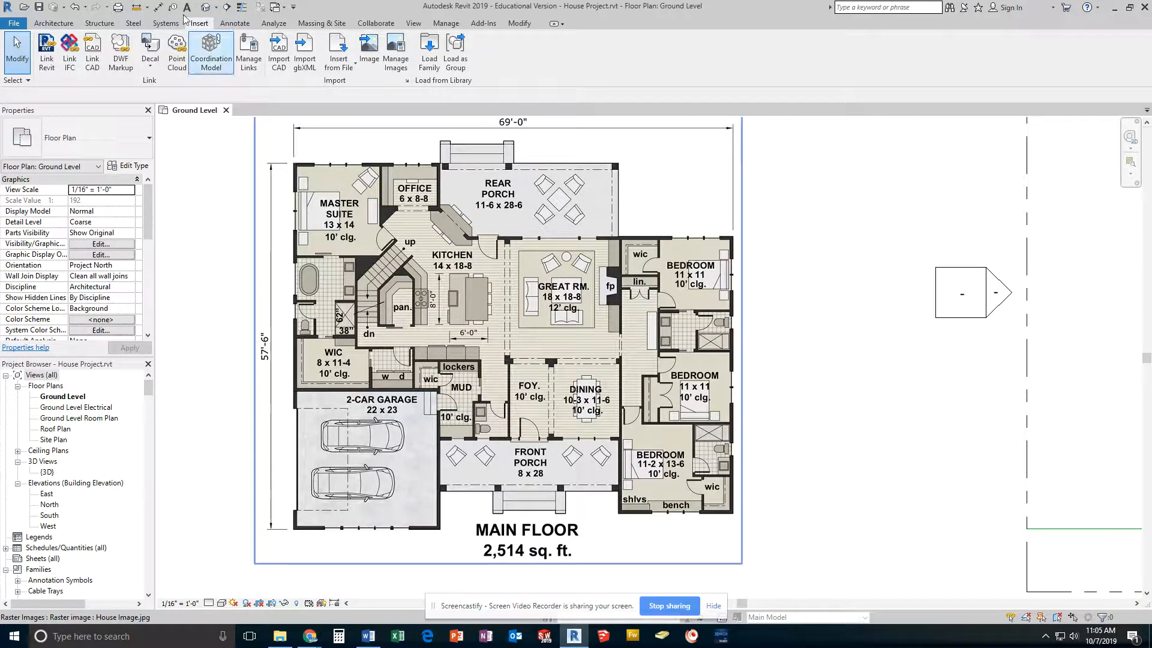
click(141, 9)
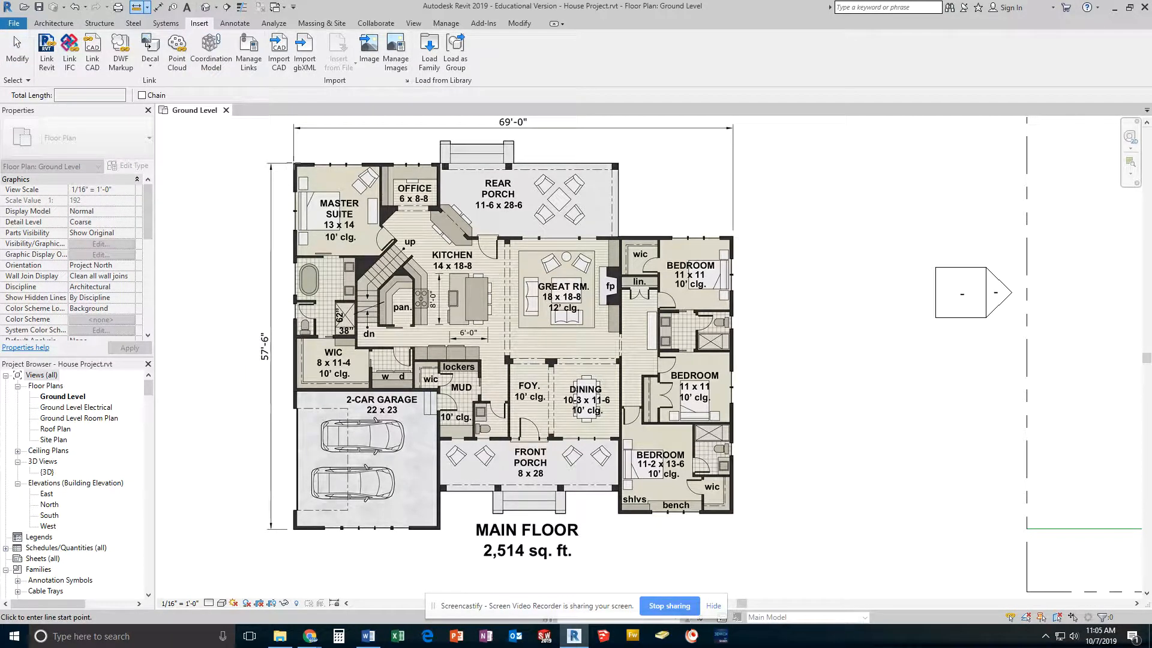
click(297, 162)
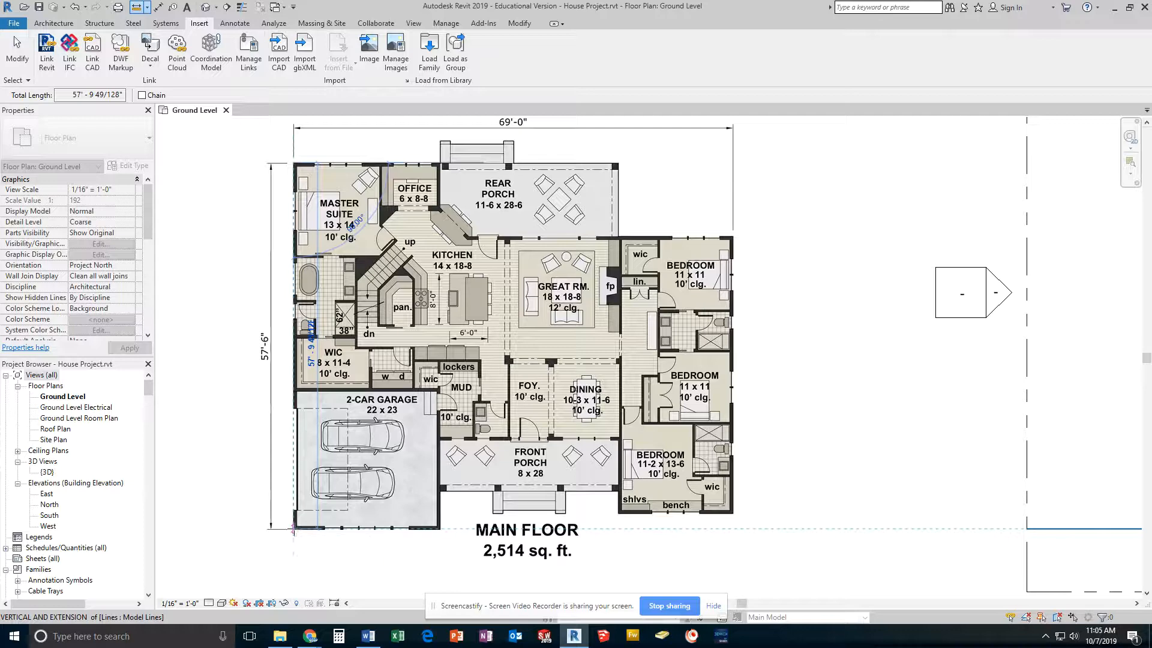
scroll(292, 529, up, 3)
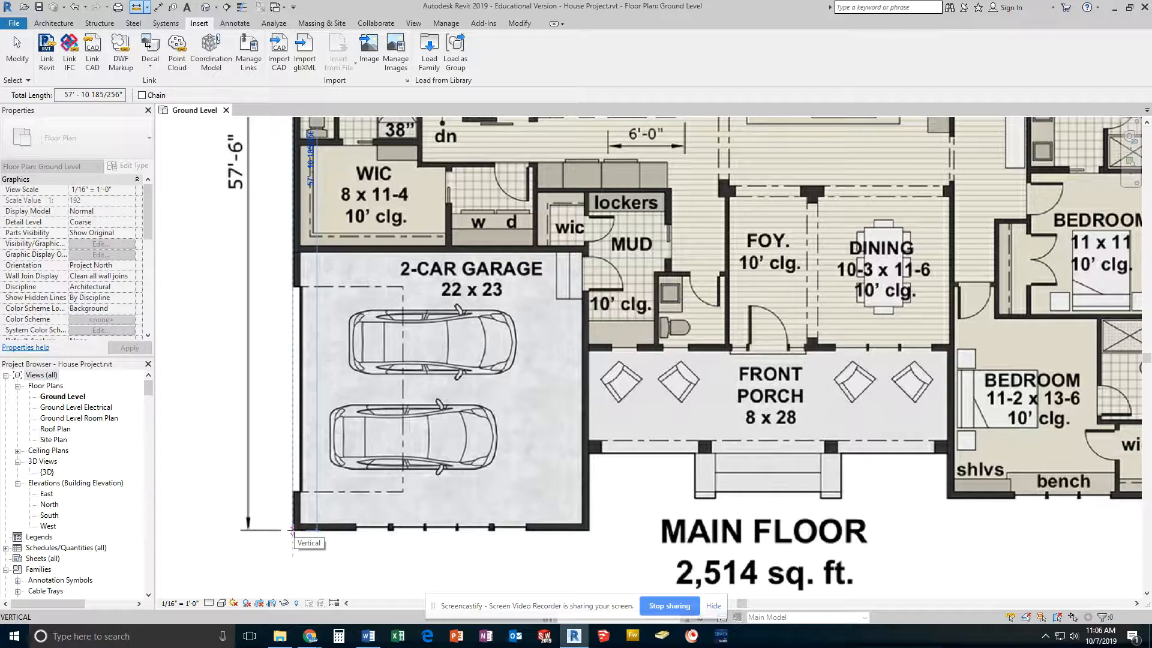
scroll(293, 529, down, 3)
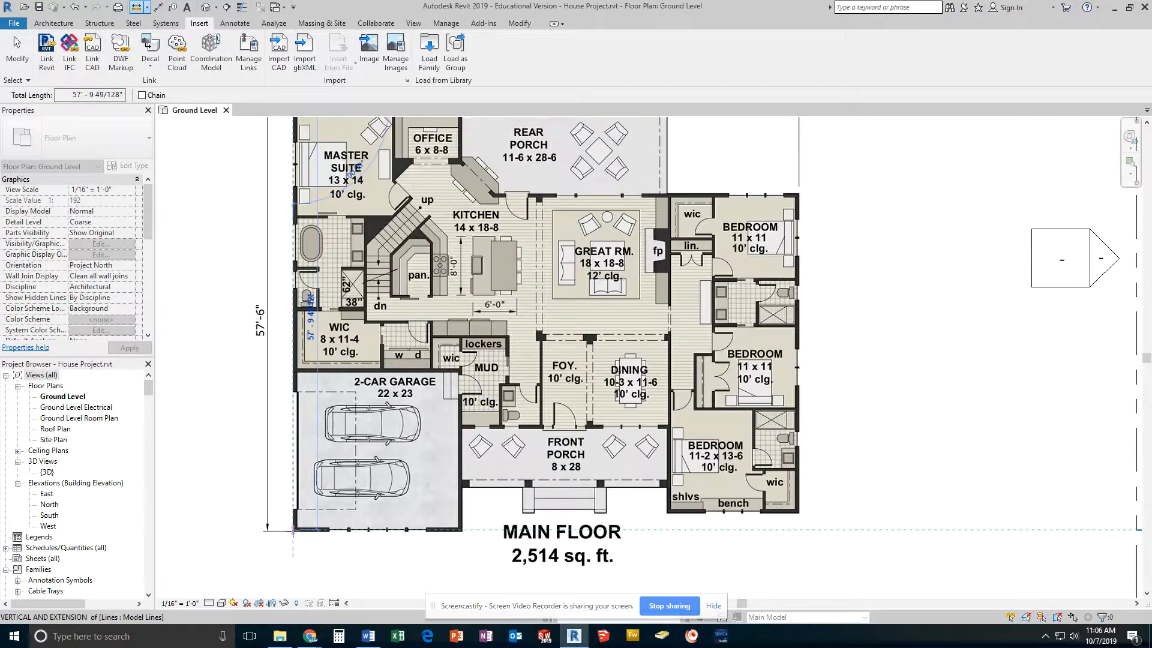
key(Escape)
key(Escape)
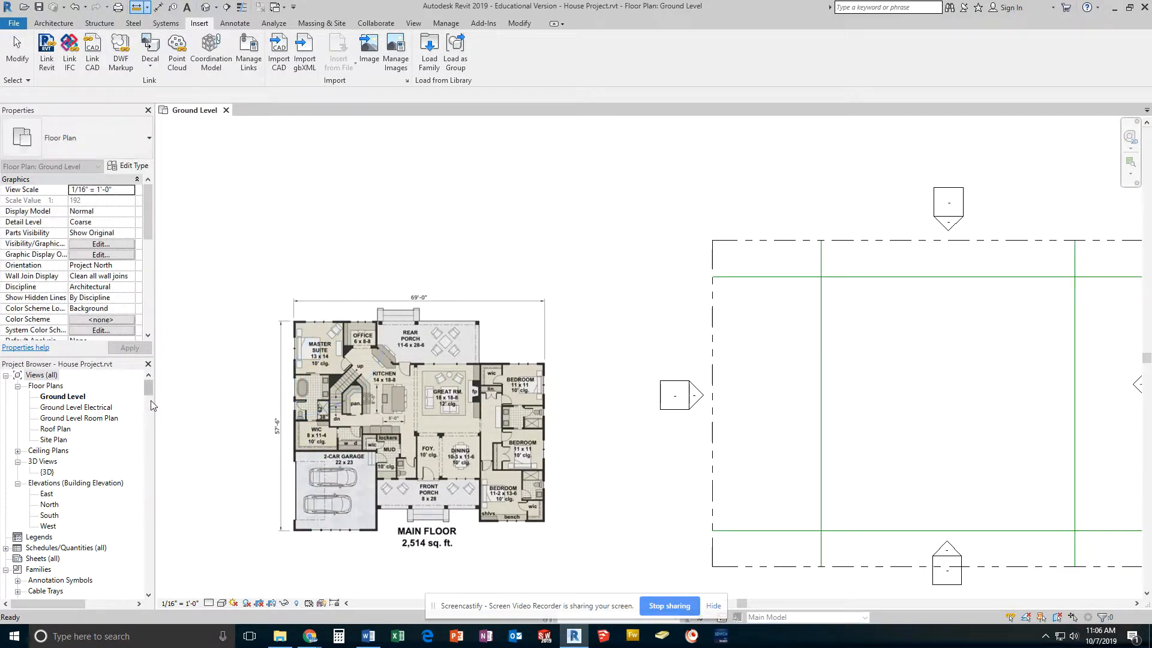
Measure the house's overall 69'-0" dimension along the north side of the floor plan image.
scroll(515, 339, down, 2)
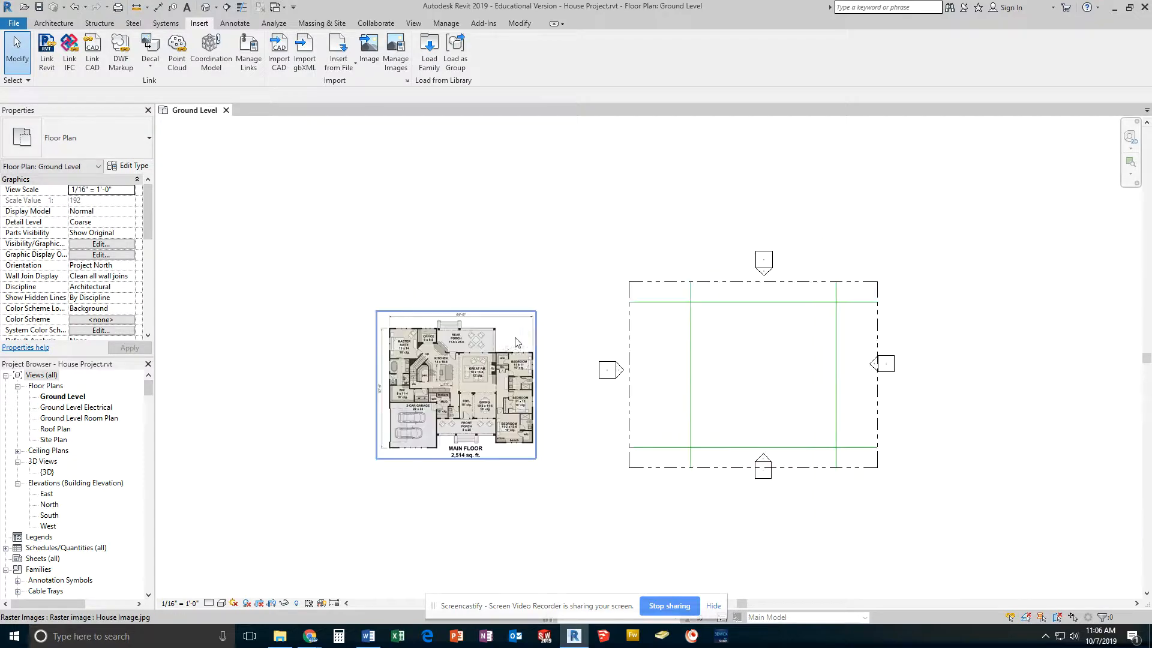
scroll(498, 347, up, 4)
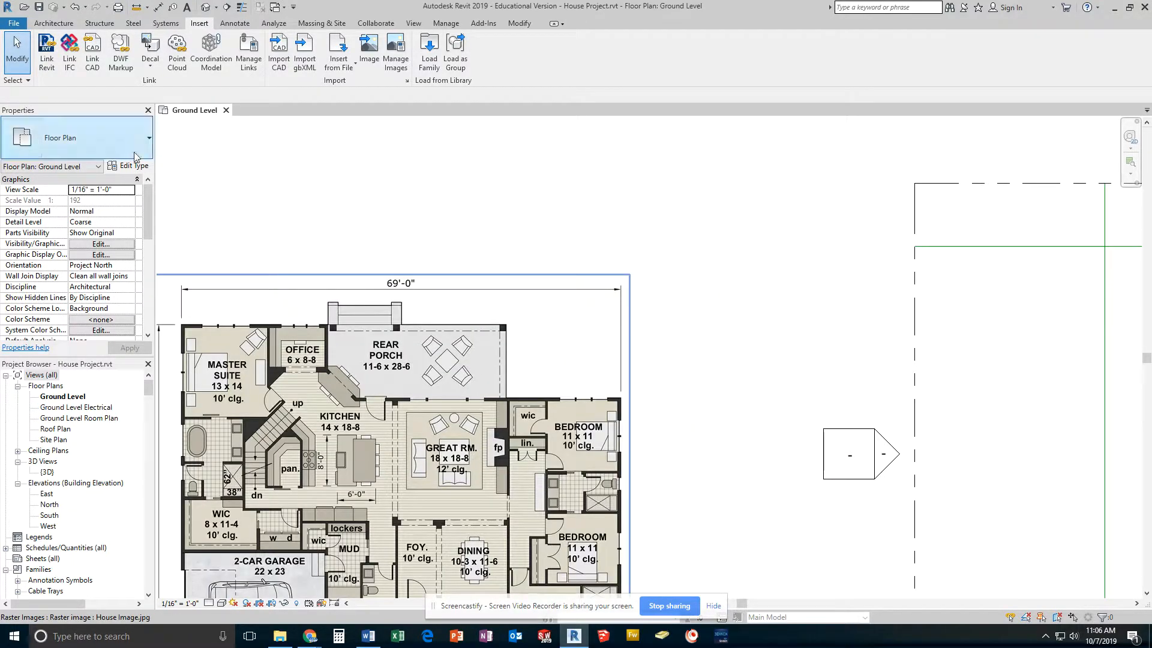
click(136, 7)
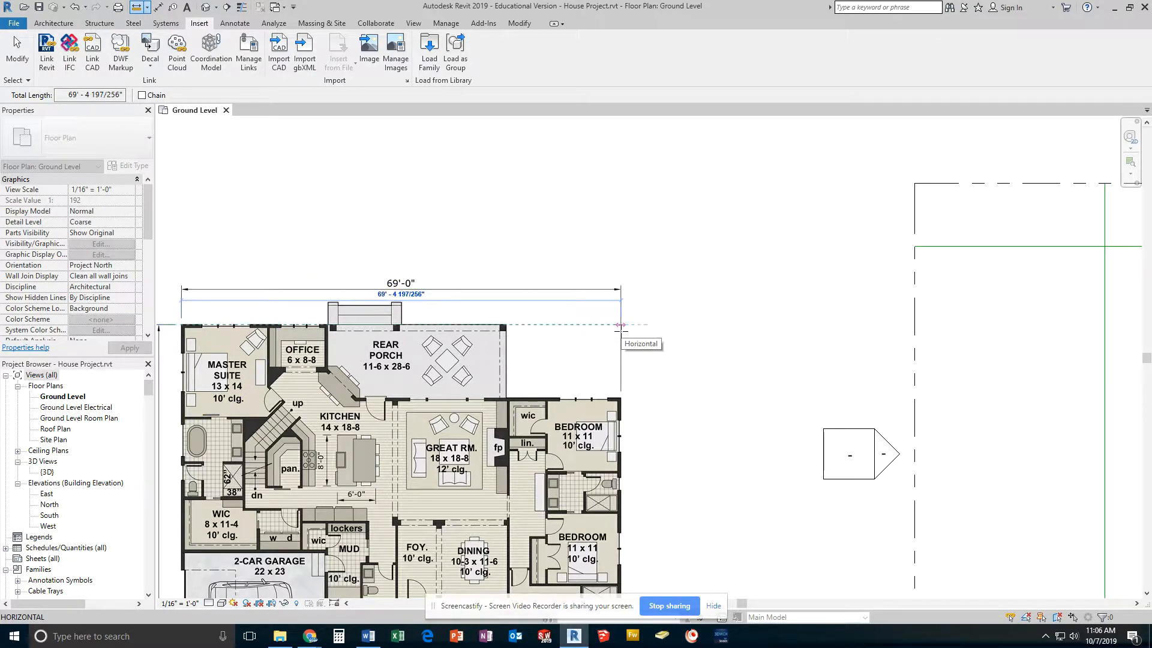
key(Escape)
key(Escape)
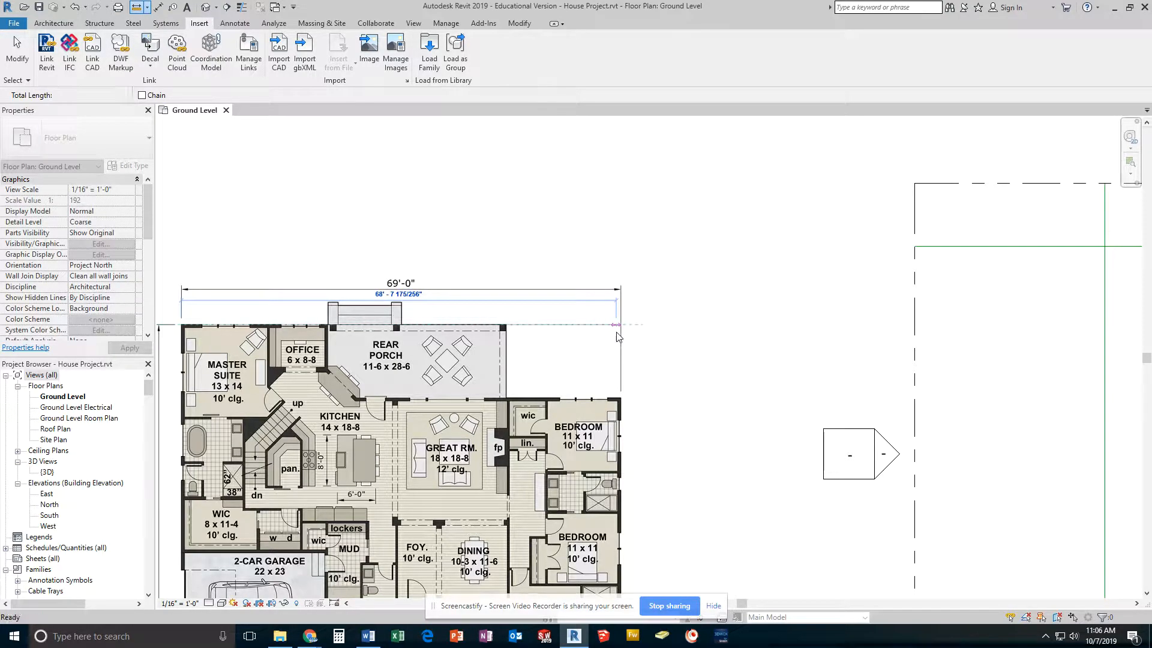
scroll(575, 332, down, 3)
scroll(574, 331, up, 1)
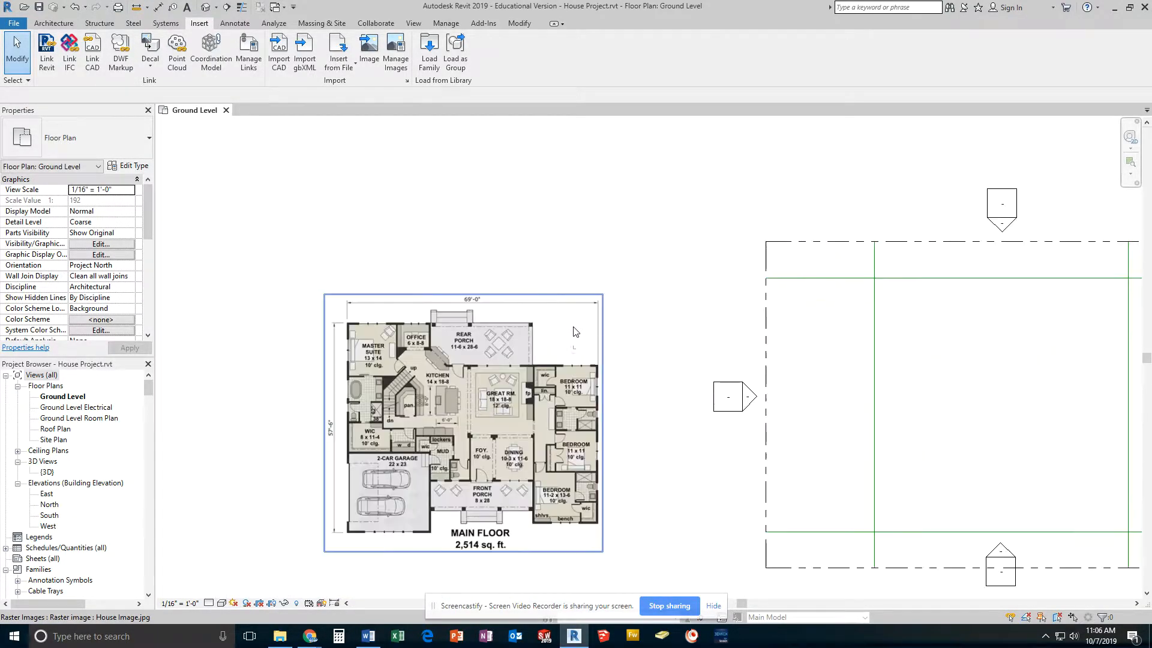
Rotate the floor plan image 90° clockwise about its center.
scroll(573, 328, up, 1)
middle_drag(639, 351, 613, 261)
scroll(598, 293, down, 2)
click(520, 326)
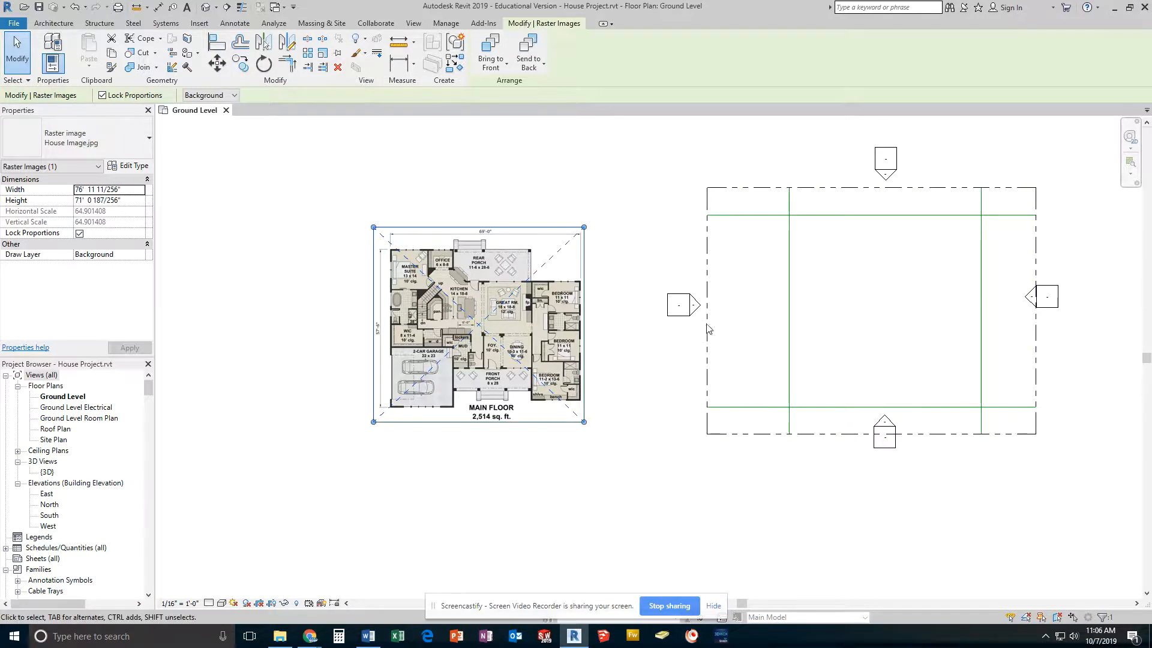
click(264, 63)
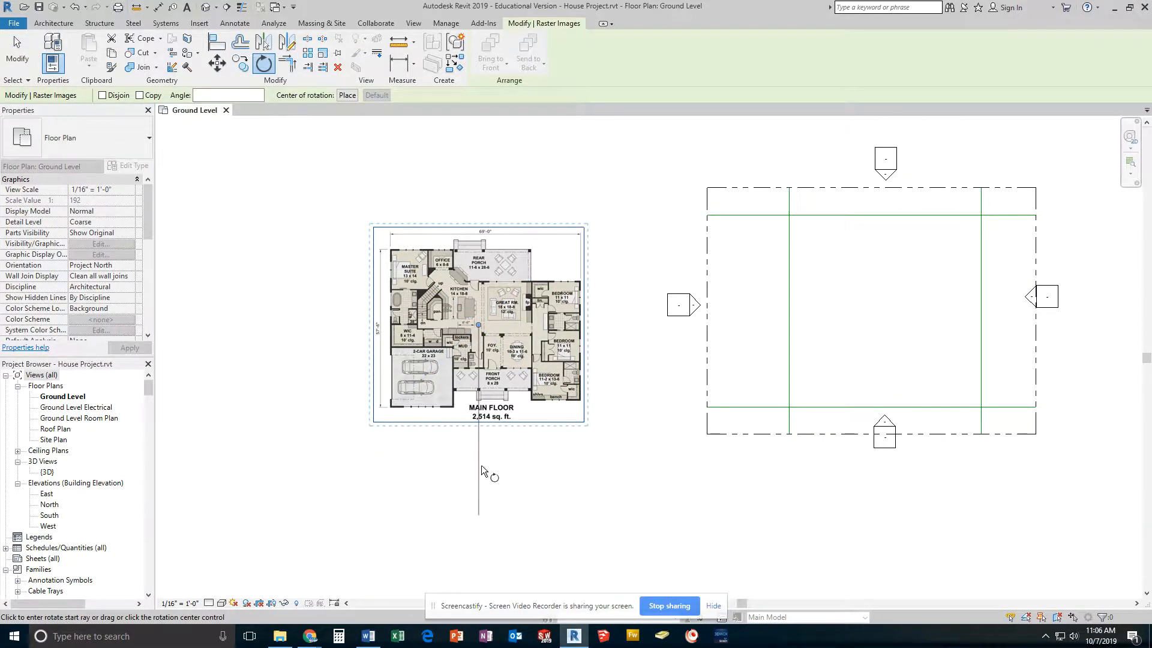
click(484, 491)
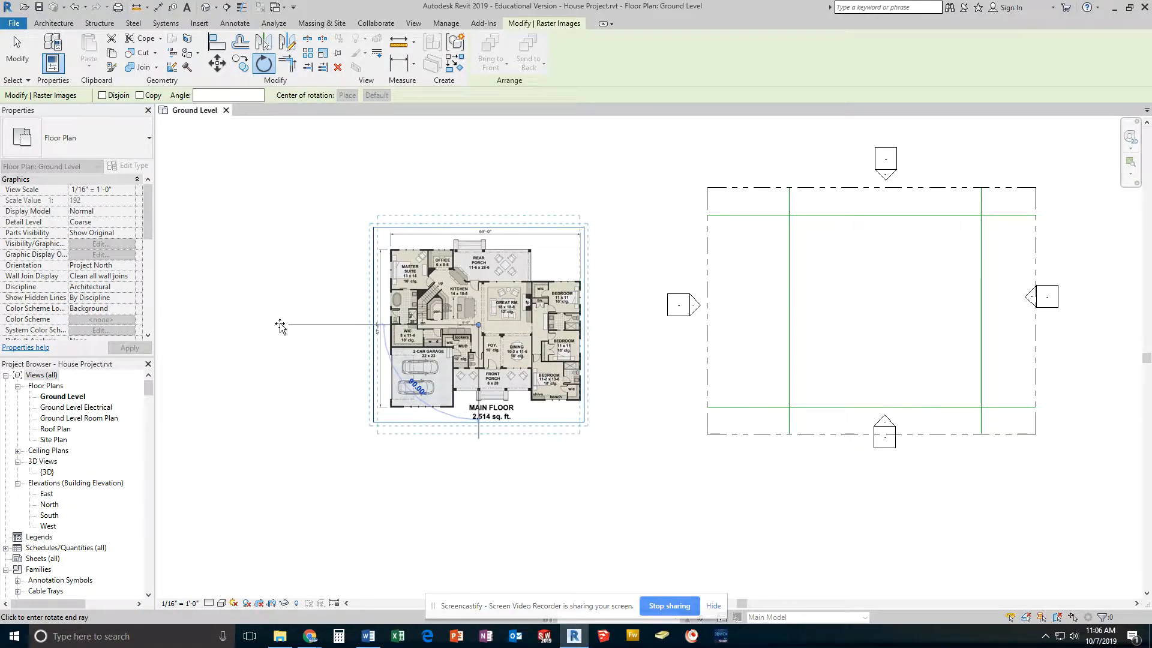
click(278, 326)
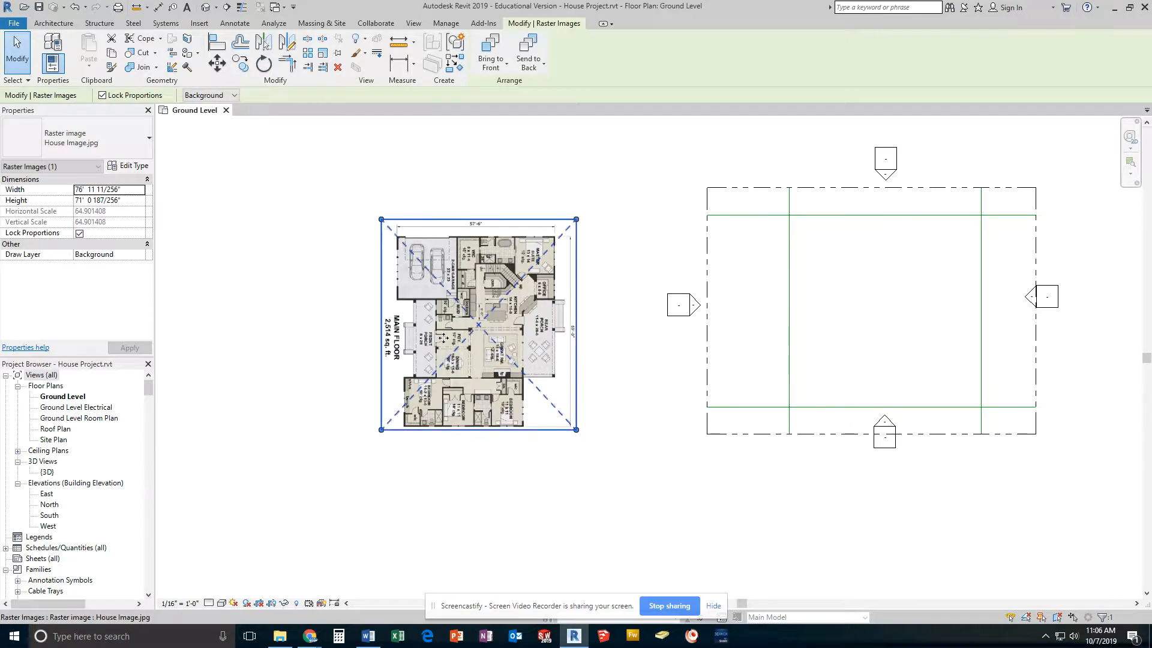
Move the rotated floor plan image inside the dashed boundary, with the garage's outer wall near the western green line.
drag(436, 336, 829, 323)
scroll(844, 320, up, 3)
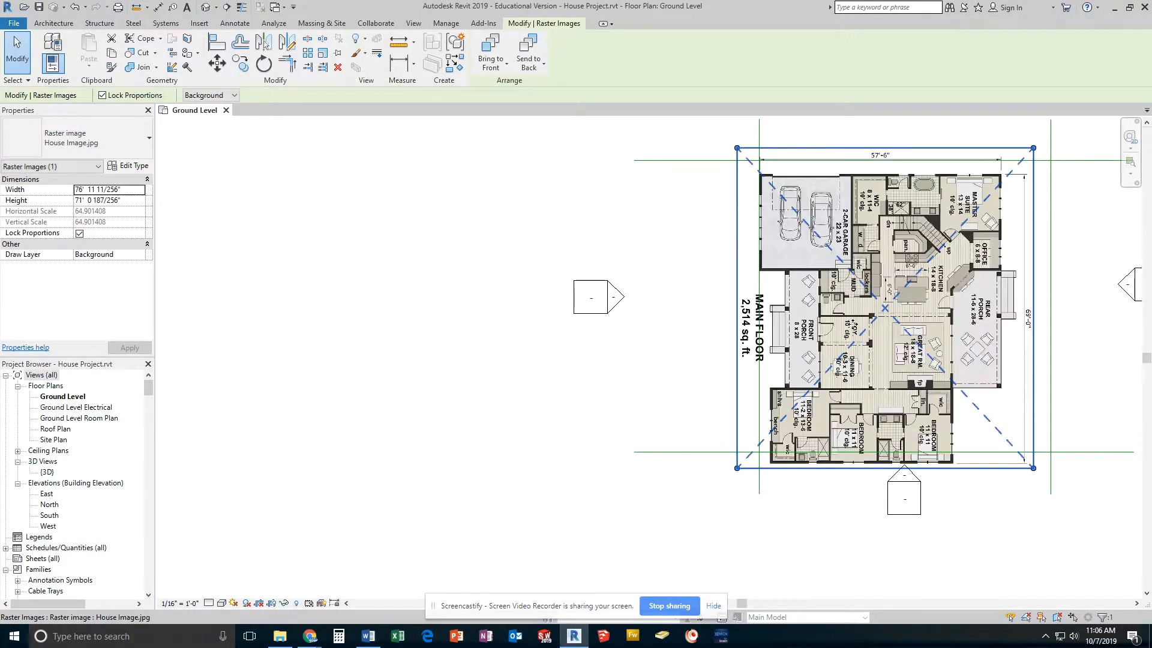
middle_drag(855, 330, 484, 399)
Nudge the floor plan image north until the garage and master suite walls reach the northern green line.
key(Up)
key(Up)
key(Up)
key(Up)
key(Up)
key(Up)
key(Up)
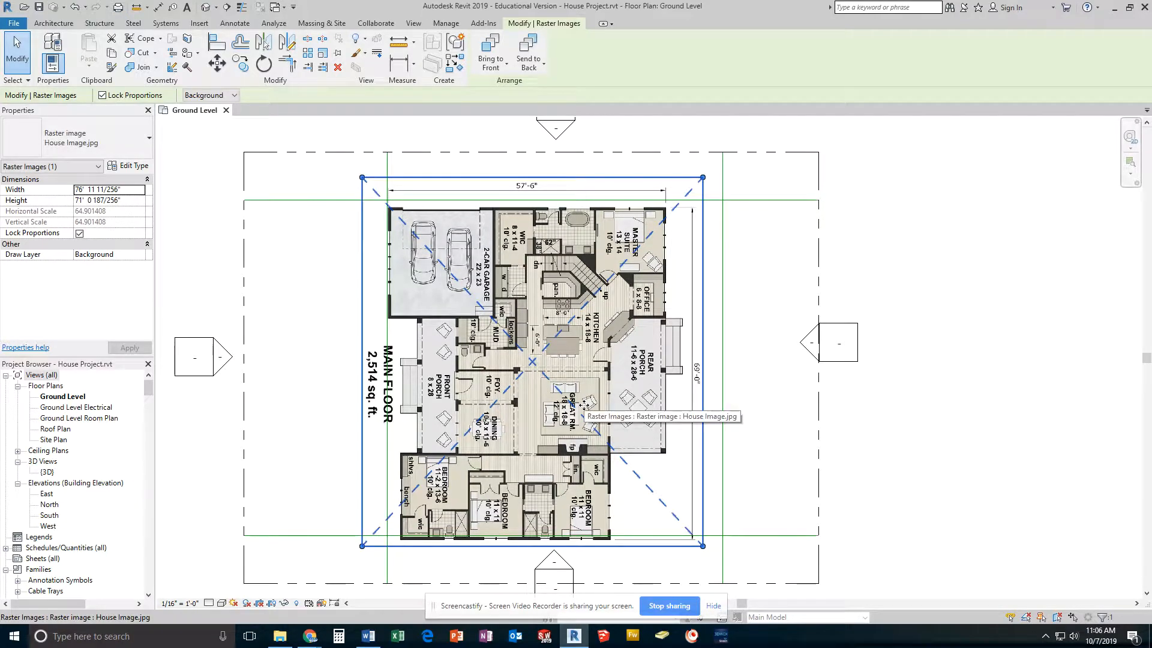
scroll(542, 422, down, 1)
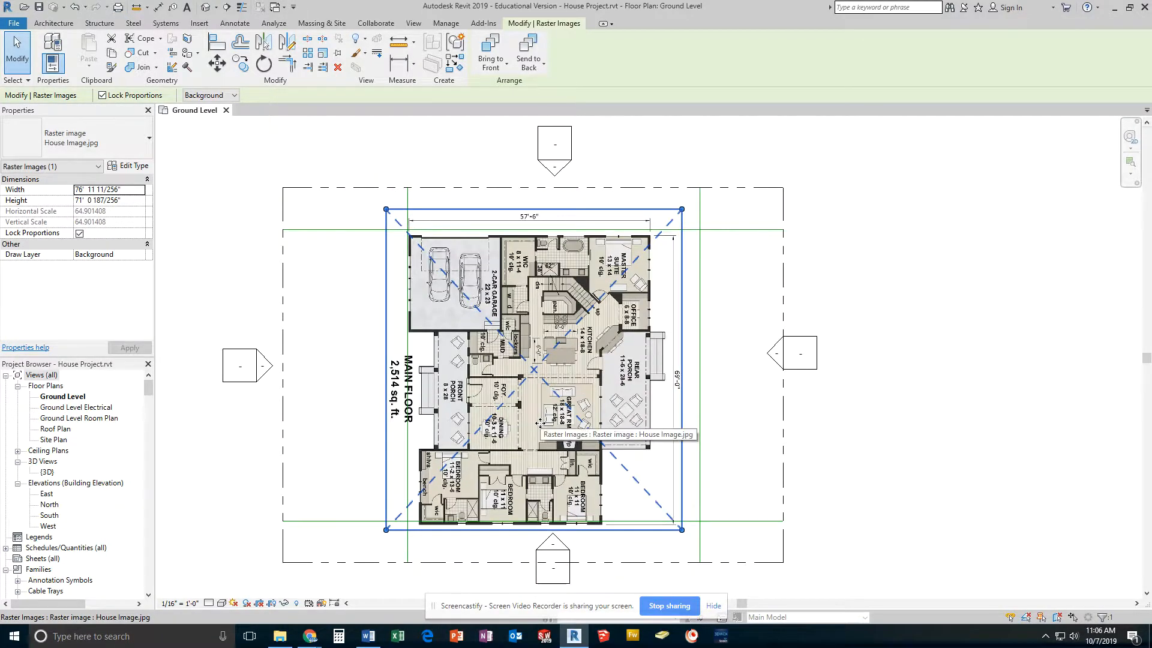
key(Up)
key(Up)
key(Up)
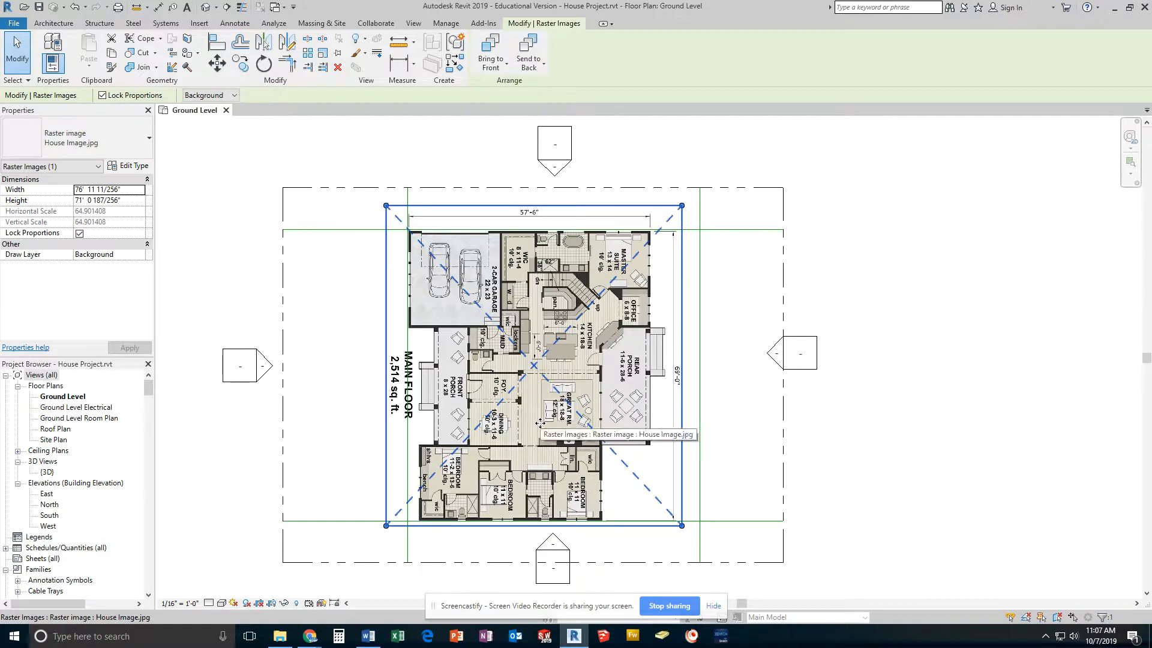
Nudge the floor plan image slightly farther north so the bedroom walls sit just inside the southern green line.
scroll(441, 413, up, 5)
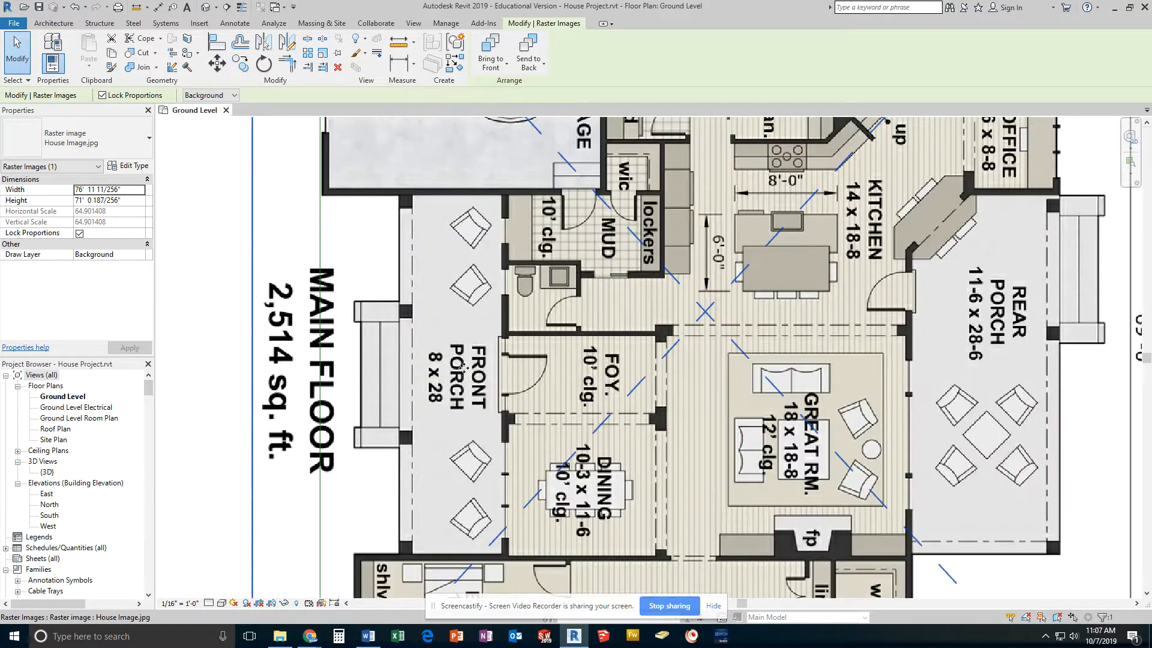
scroll(474, 408, down, 3)
middle_drag(499, 455, 506, 288)
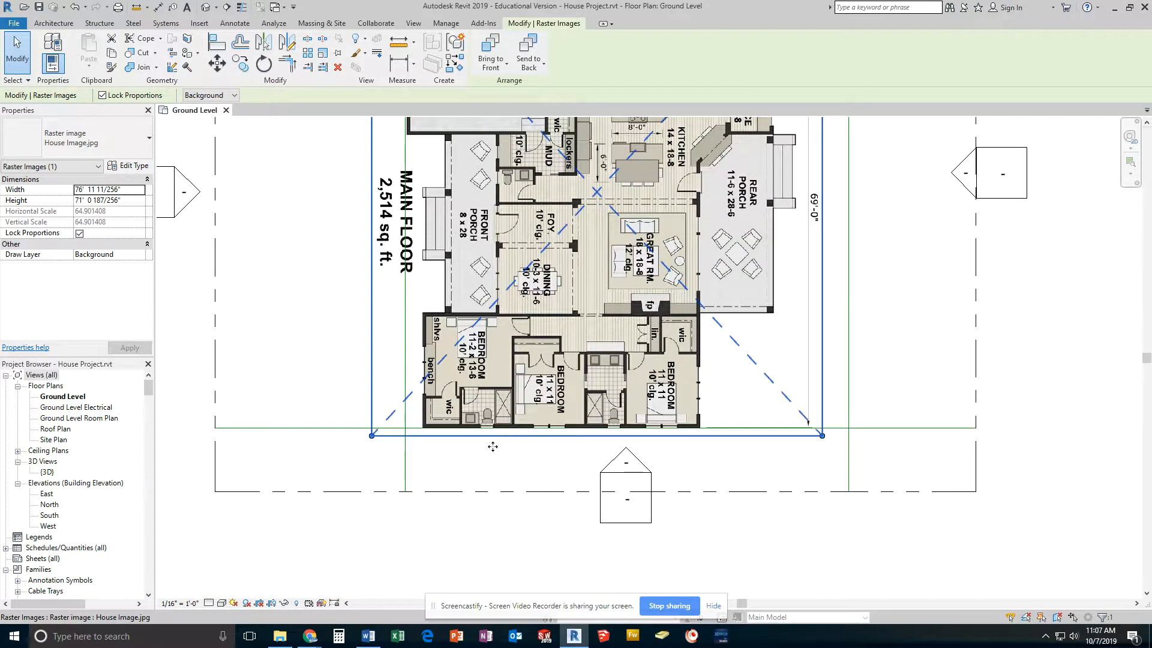
key(Up)
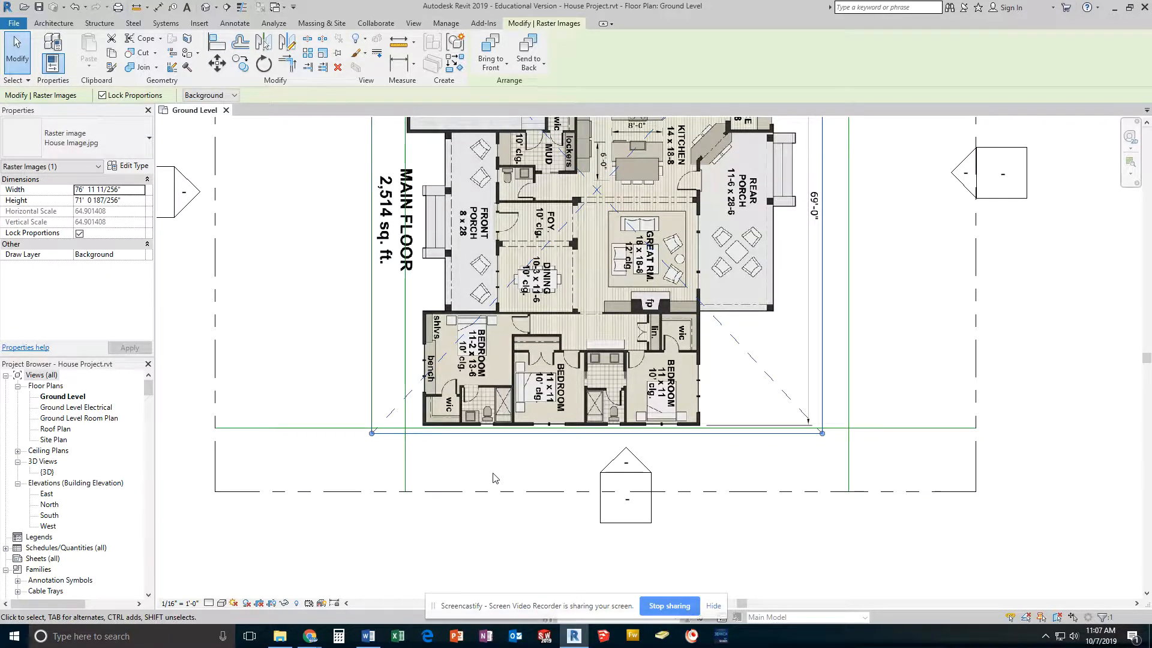
scroll(562, 387, down, 4)
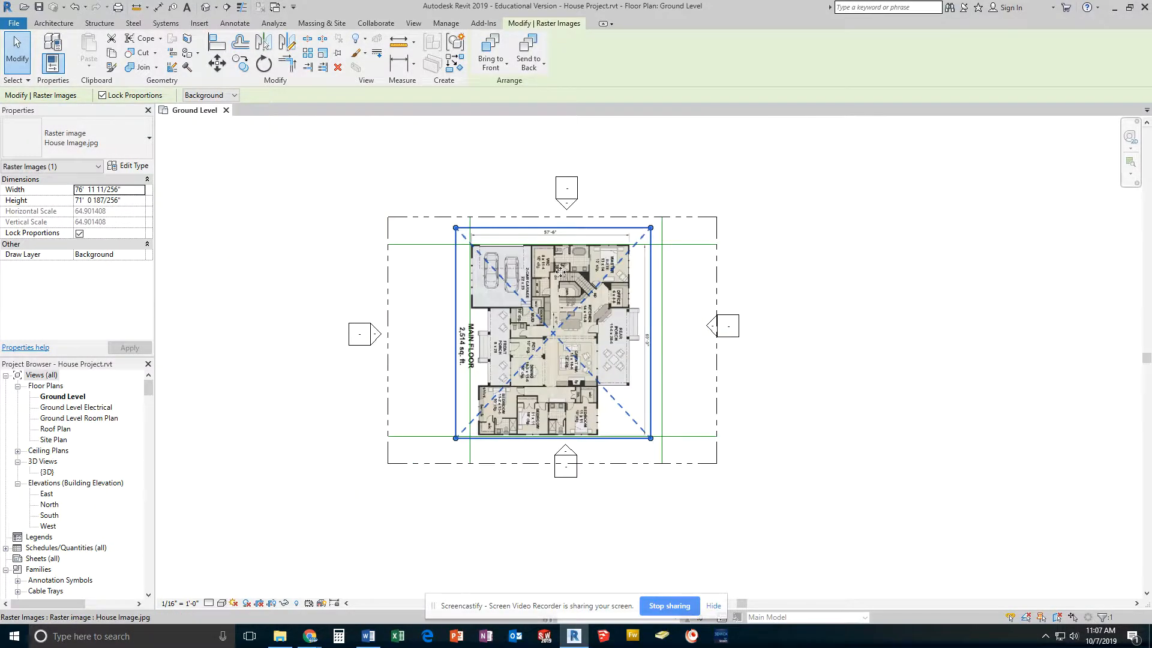
Try nudging the floor plan image west onto the western green line, and move it back east.
scroll(559, 271, up, 6)
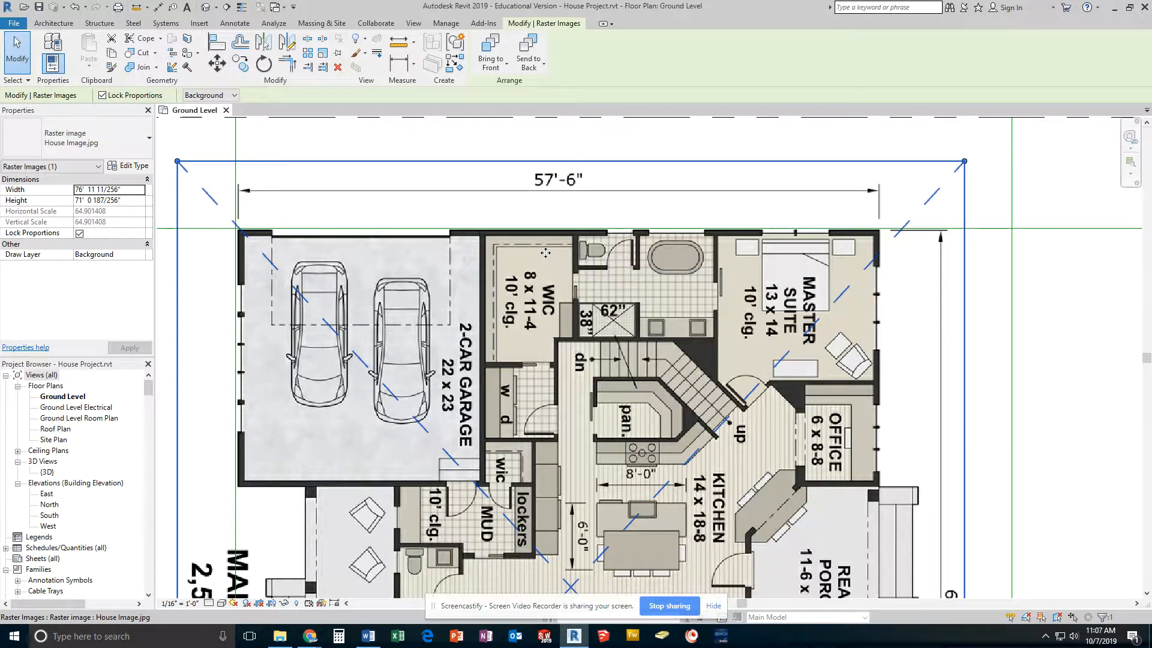
scroll(545, 253, down, 2)
scroll(432, 429, down, 1)
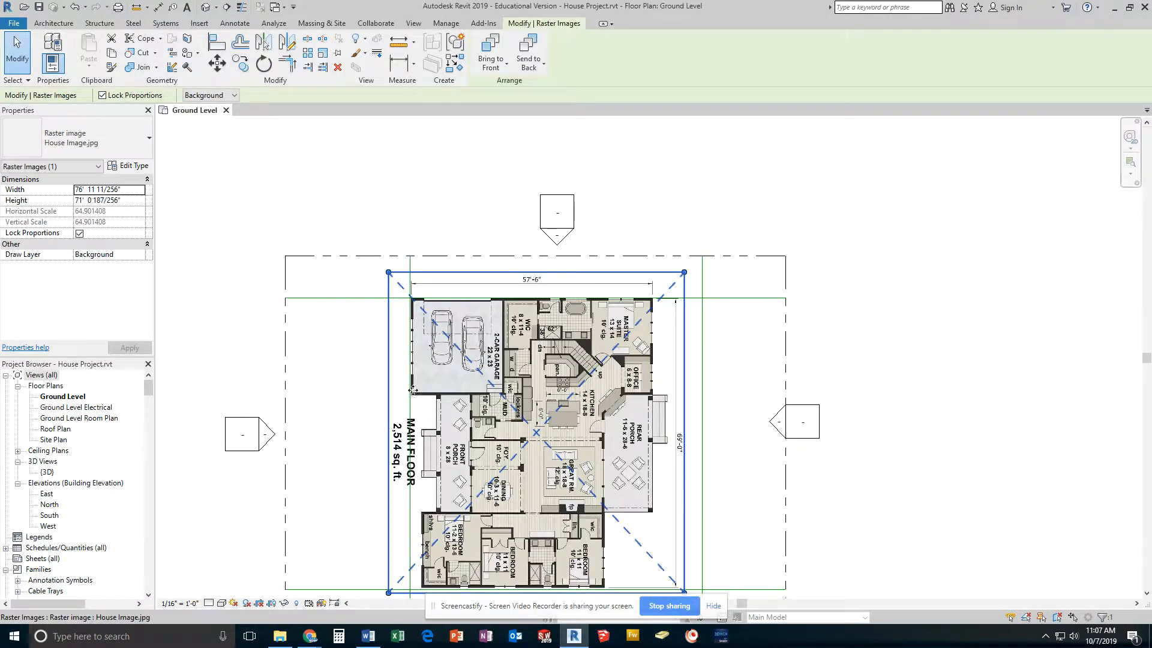
scroll(399, 366, up, 5)
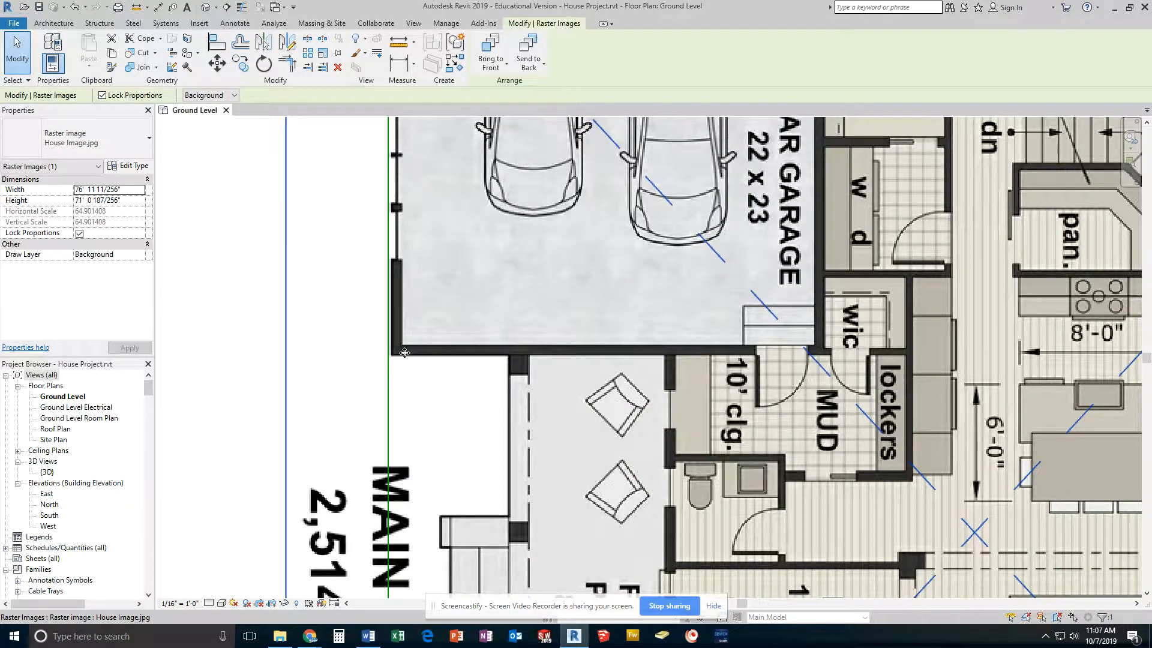
key(Left)
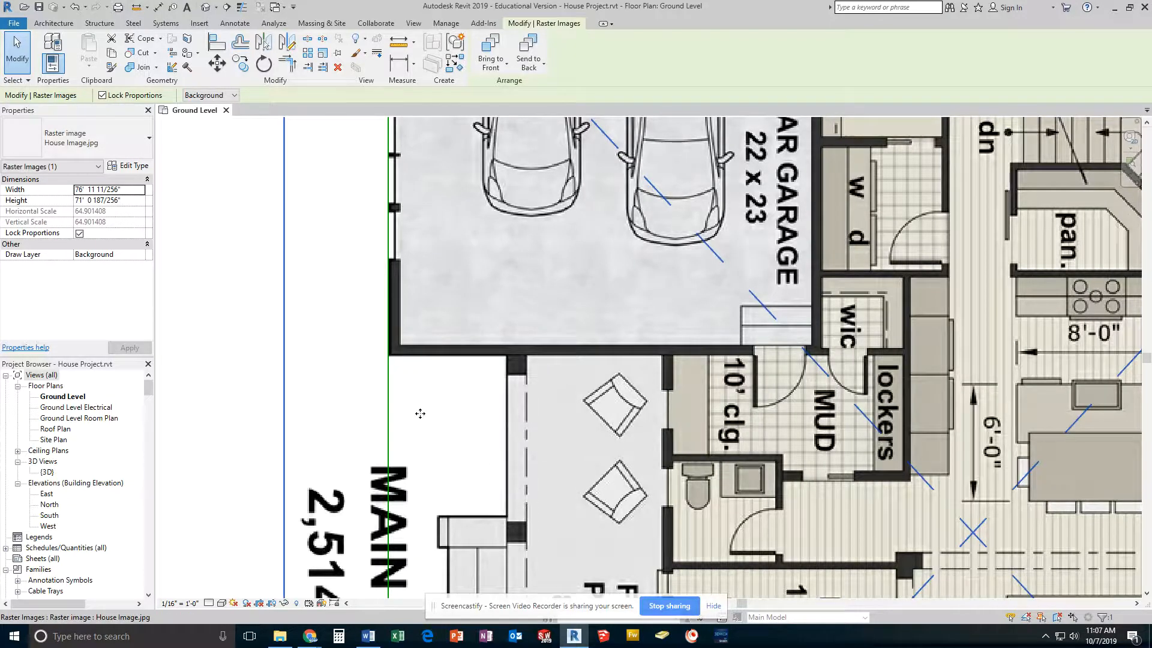
key(Right)
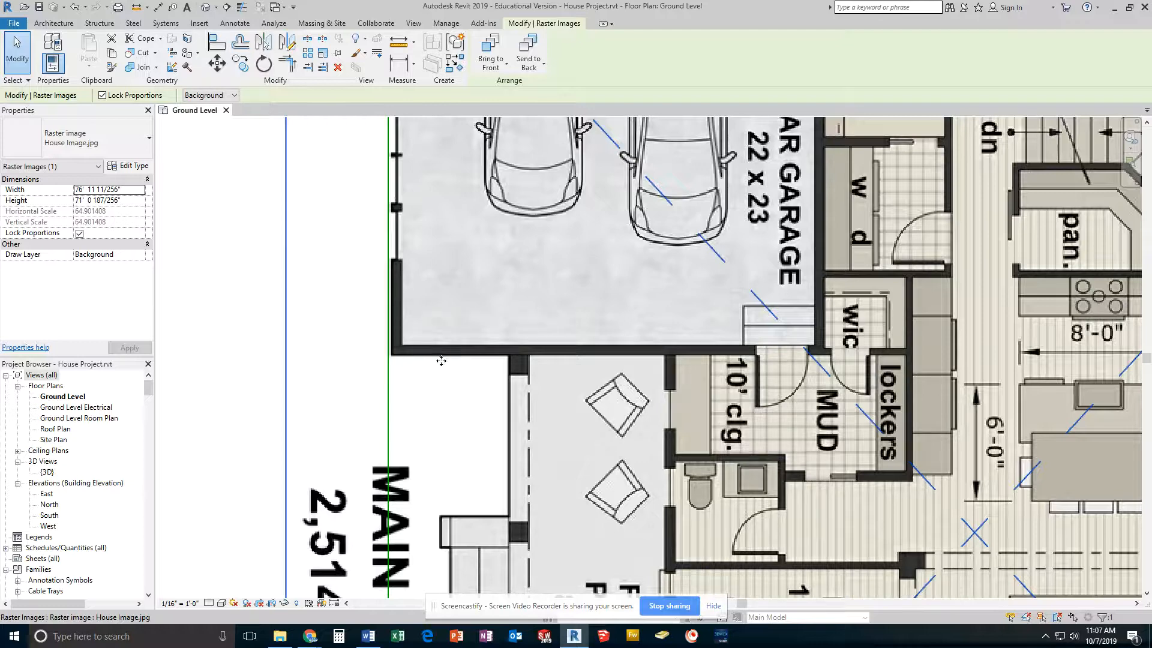
scroll(505, 372, down, 5)
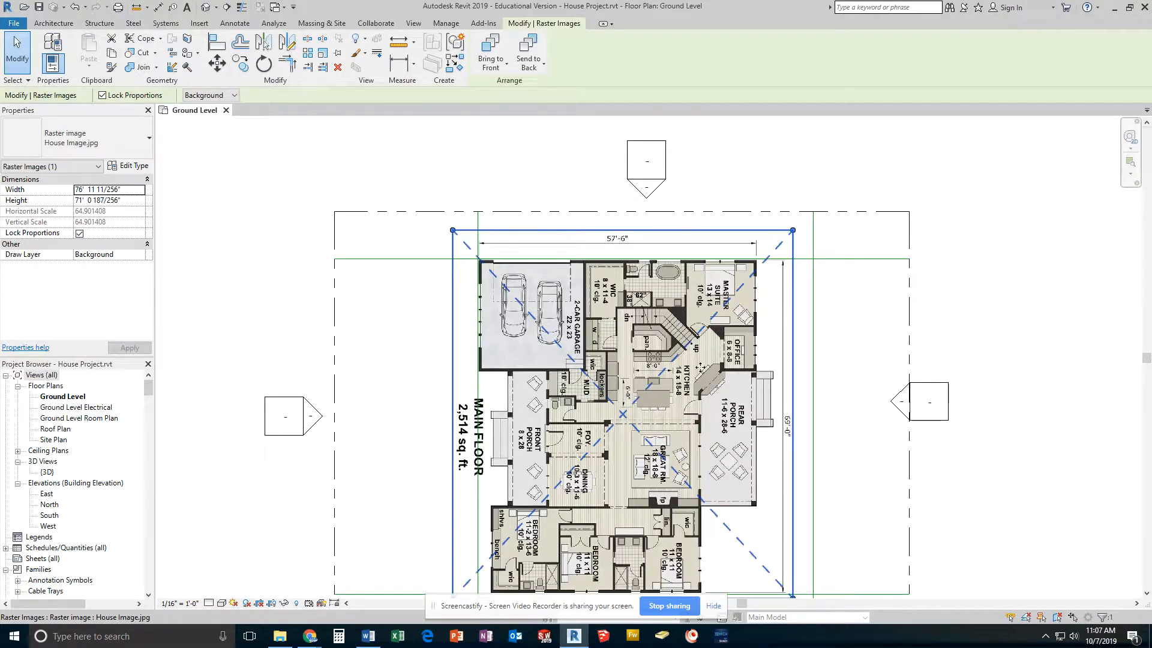
Draw the northern exterior wall, Exterior - Wood Siding on Wood Stud, from the garage's northwest inner corner to the master suite's northeast inner corner.
click(867, 290)
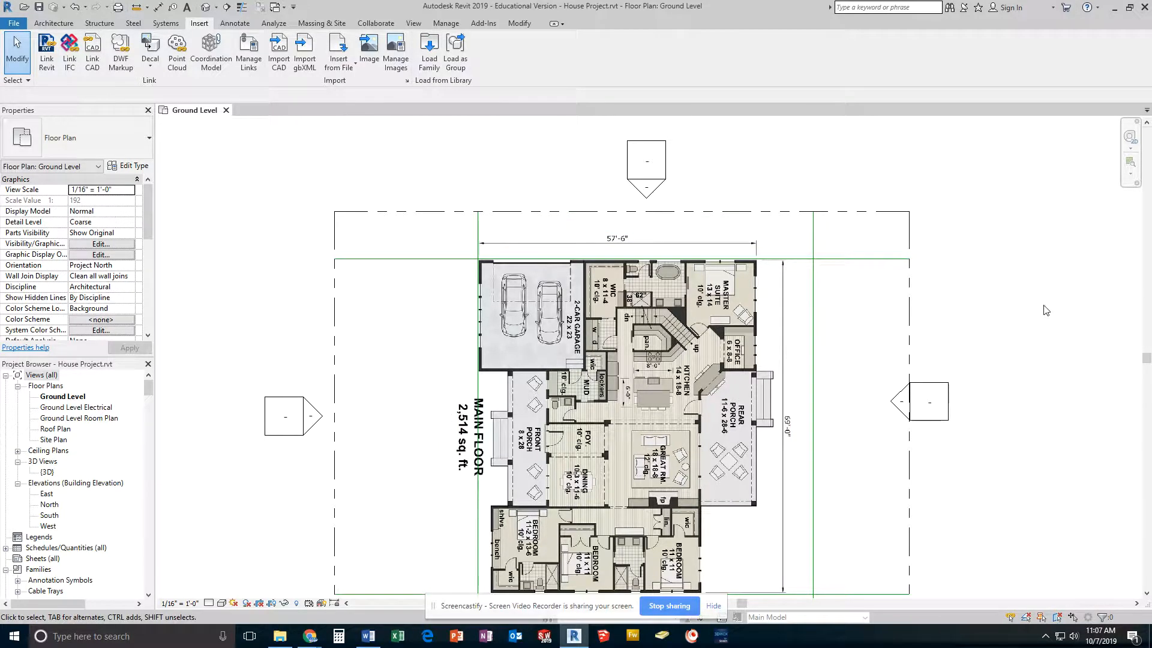
click(58, 23)
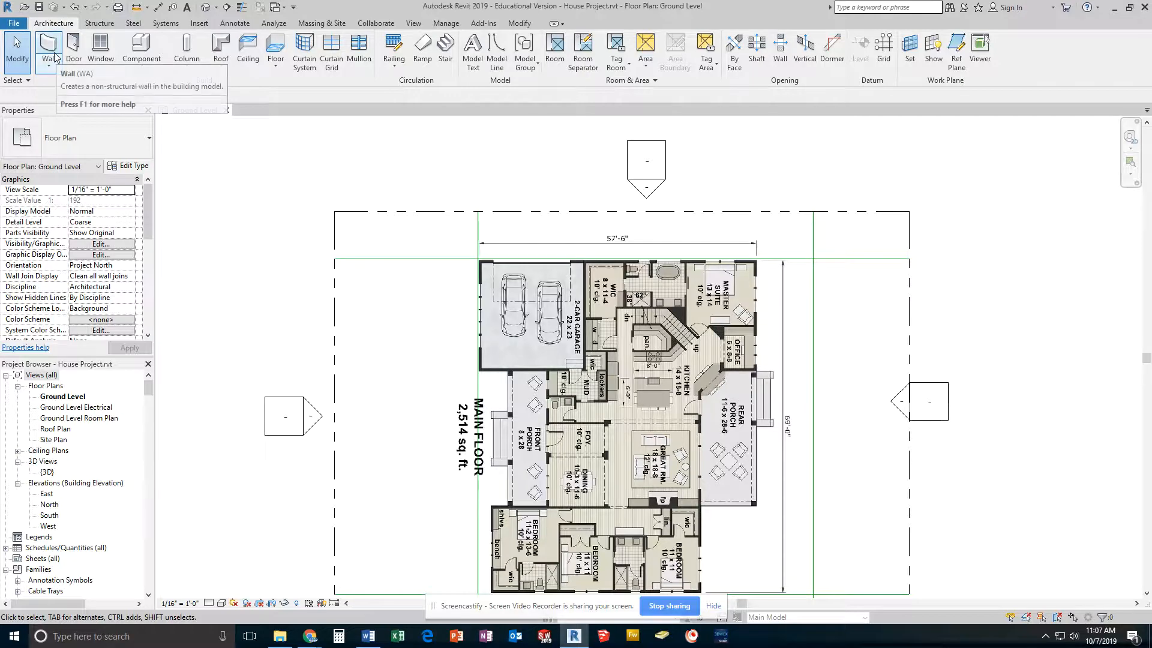
click(51, 48)
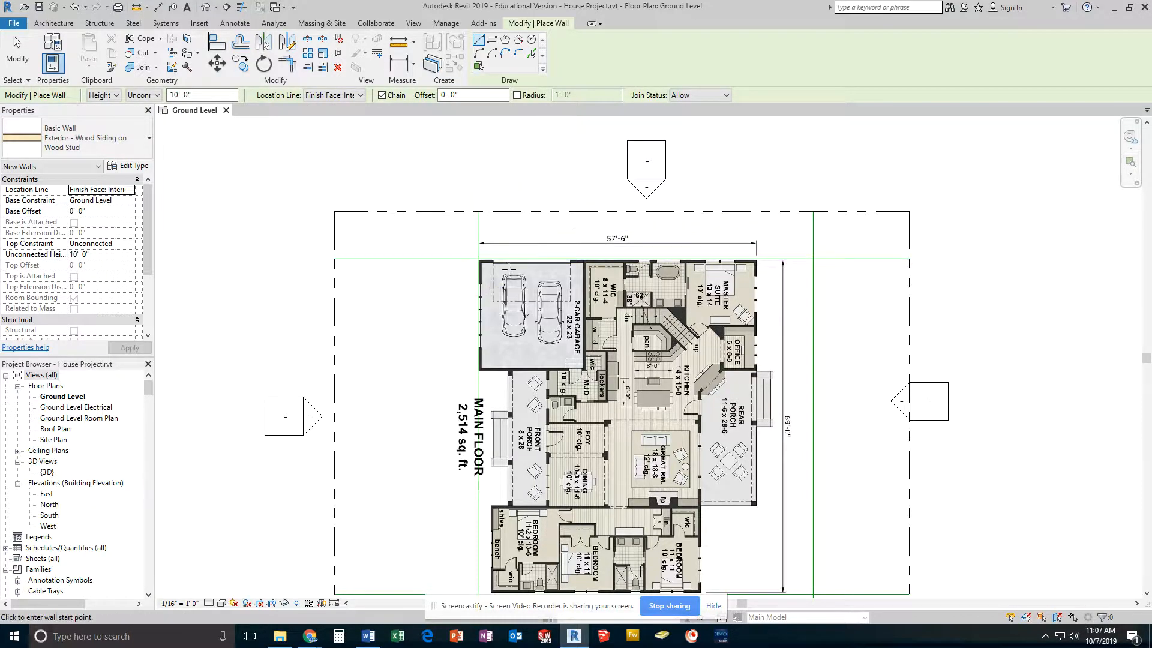
scroll(501, 273, up, 8)
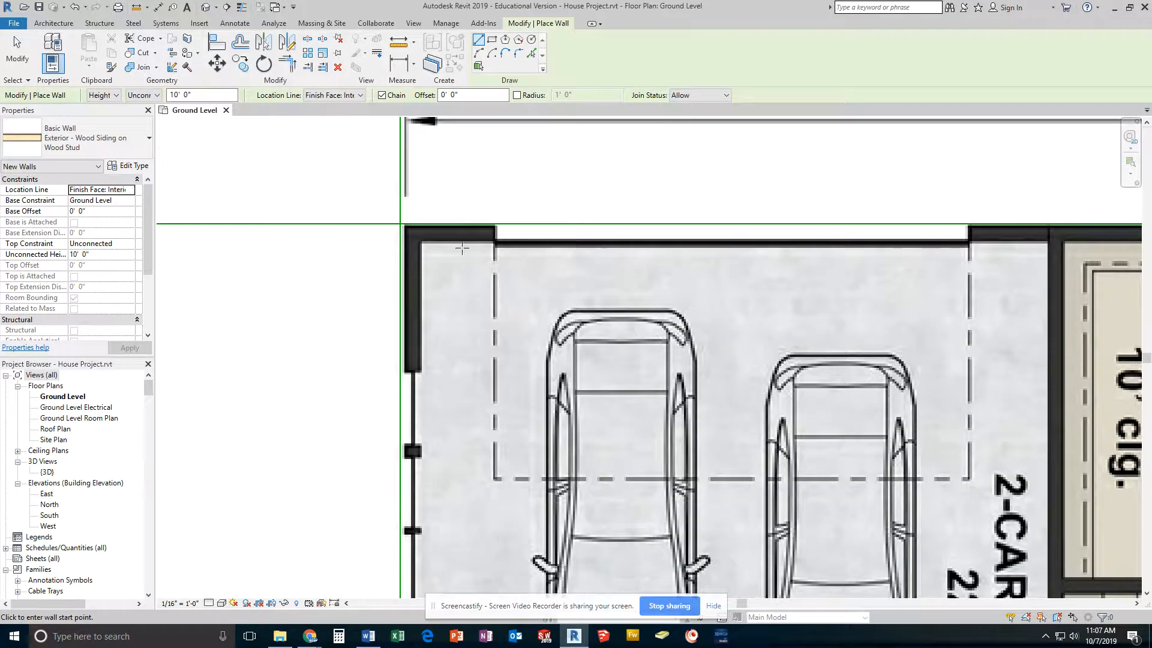
scroll(461, 247, up, 3)
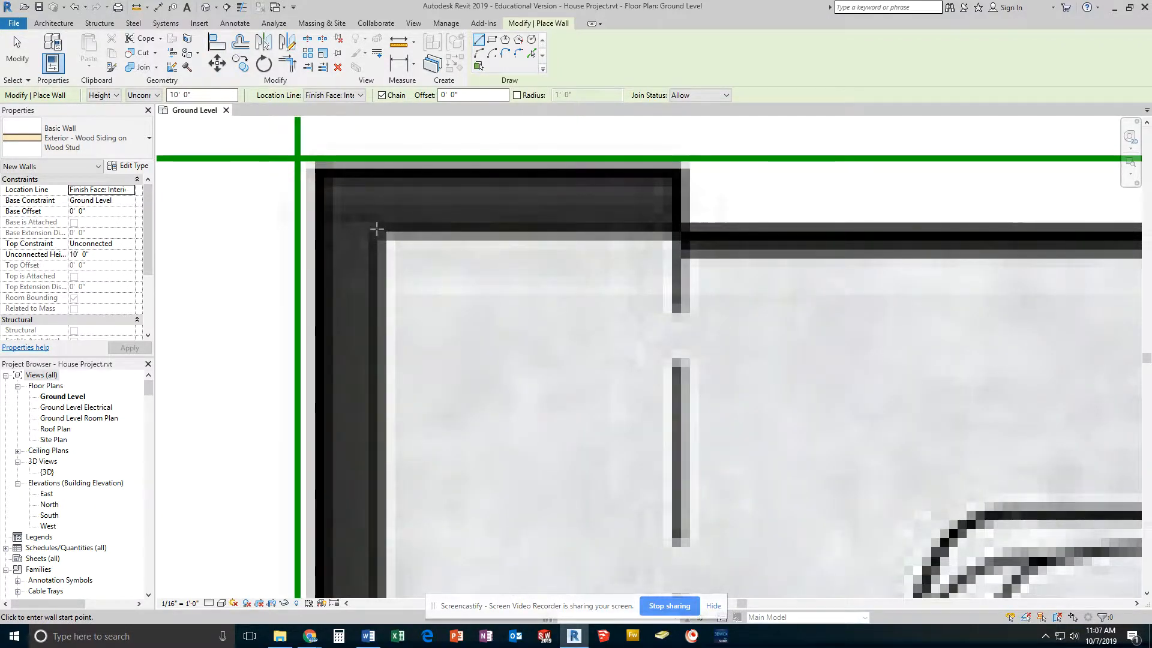
click(376, 229)
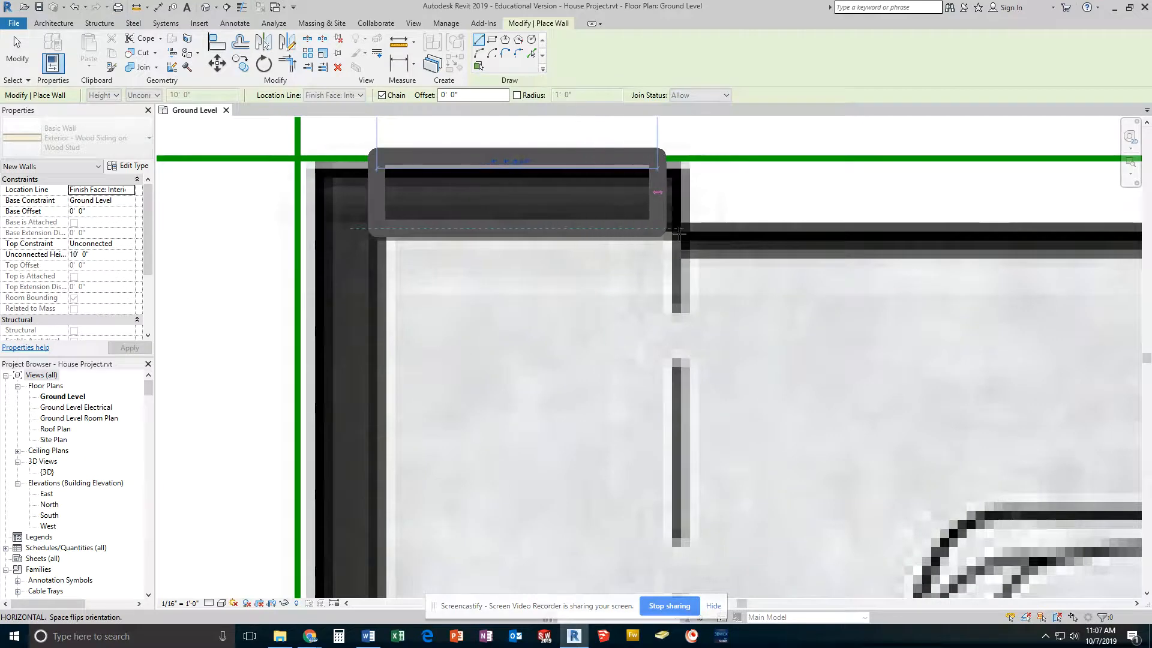
scroll(678, 232, down, 4)
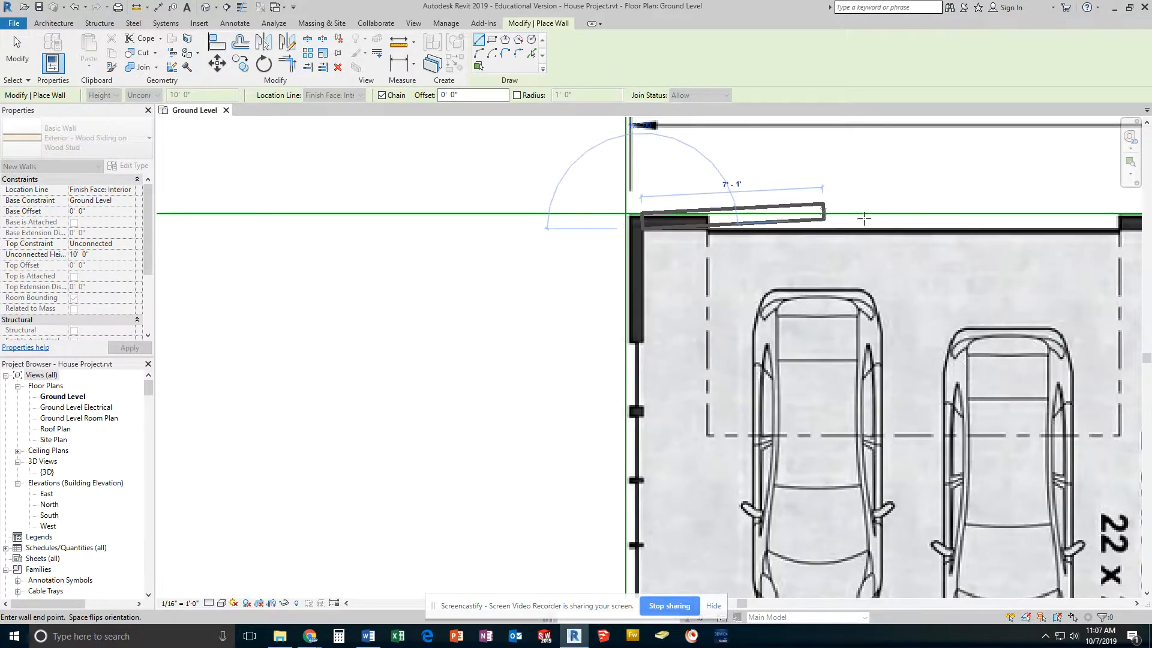
middle_drag(963, 222, 111, 274)
scroll(422, 285, down, 4)
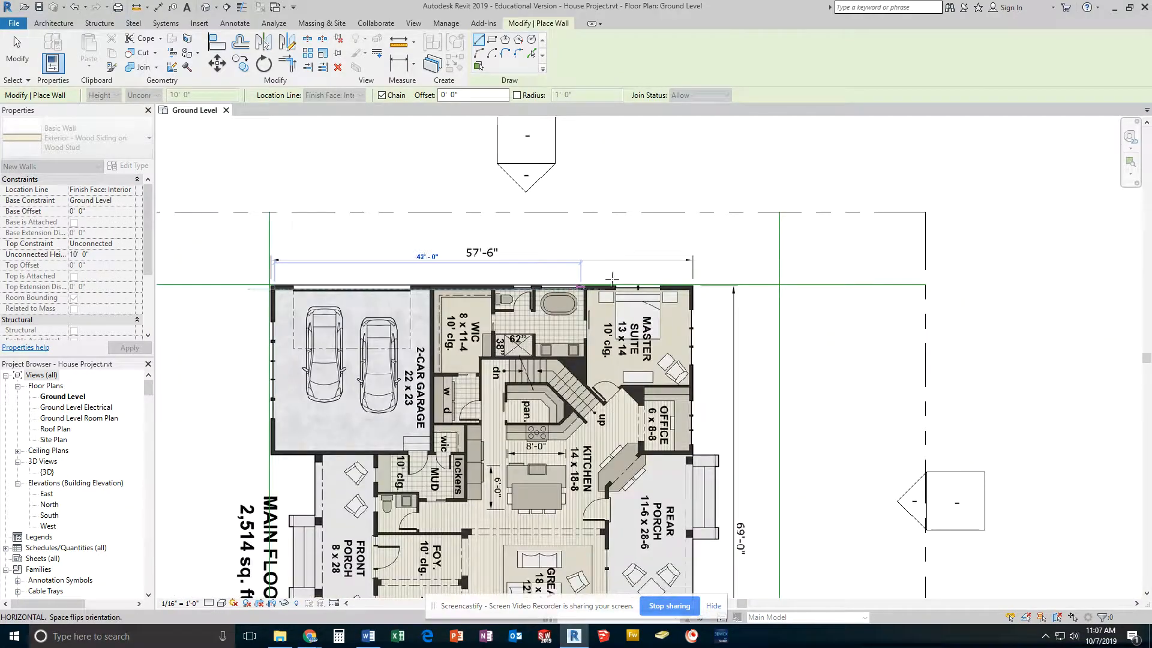
scroll(690, 288, up, 5)
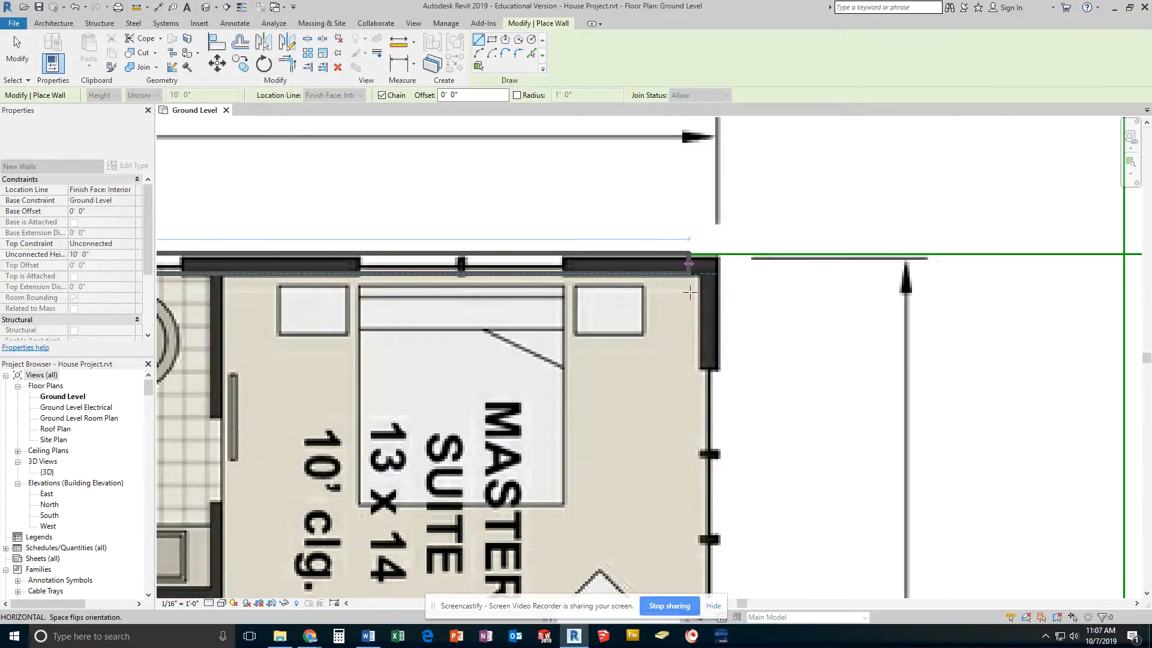
scroll(690, 292, up, 5)
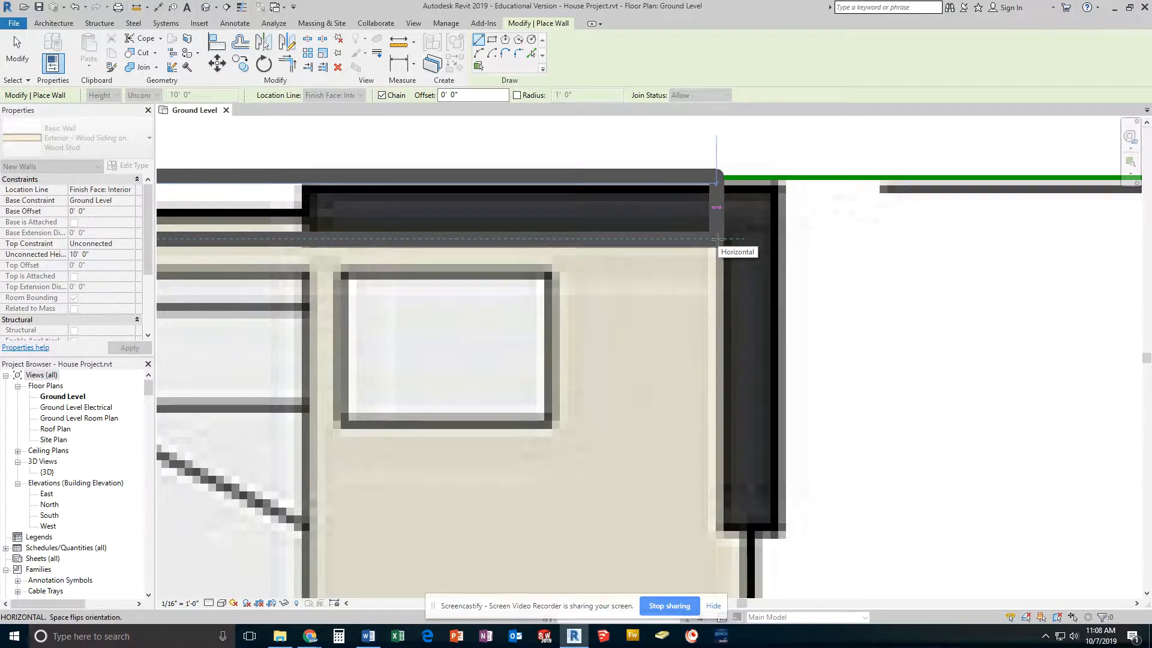
click(717, 239)
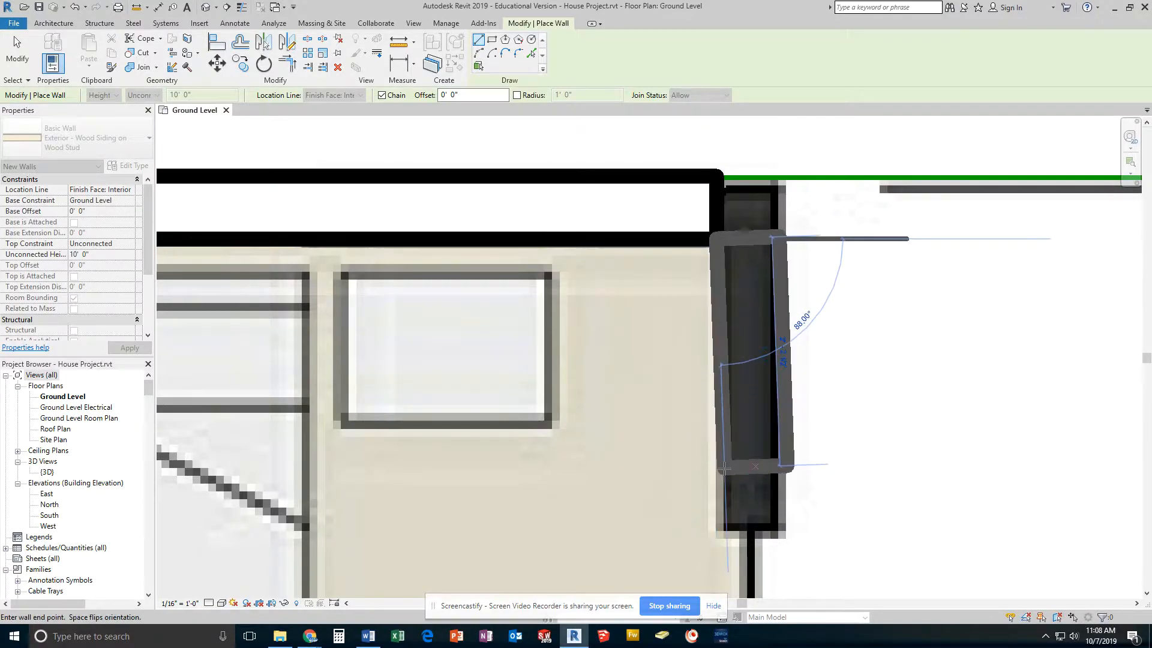
Continue the wall chain vertically south along the master suite and office to the office's southeast corner at the rear porch.
scroll(712, 471, down, 2)
scroll(712, 470, down, 2)
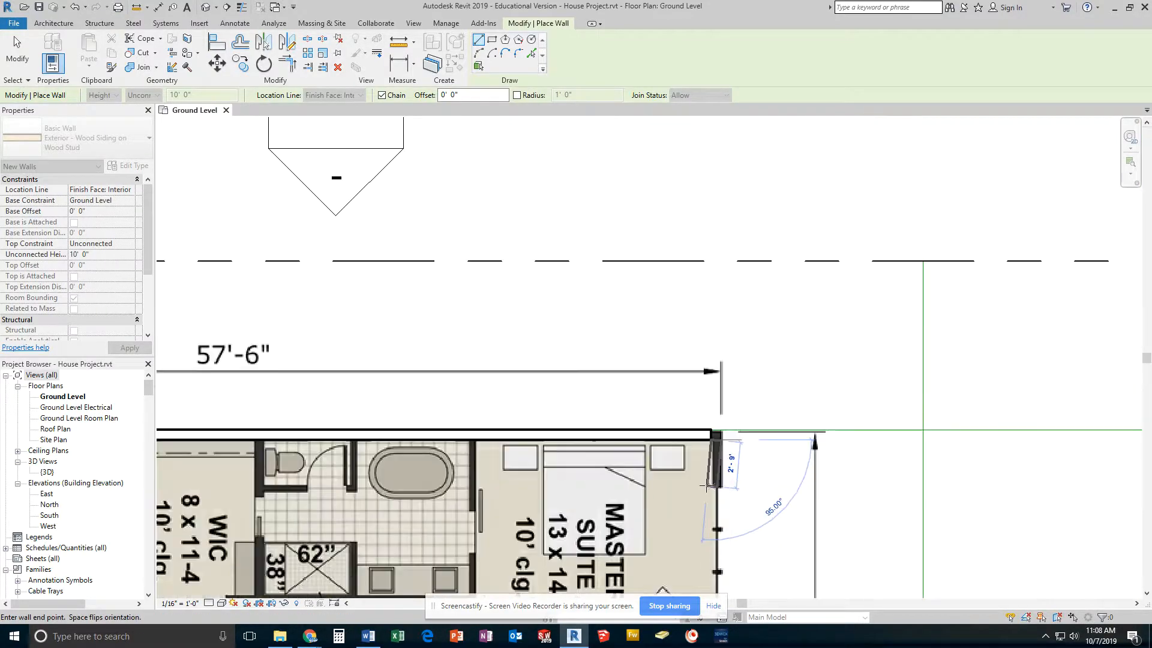
scroll(706, 463, down, 1)
scroll(705, 463, up, 5)
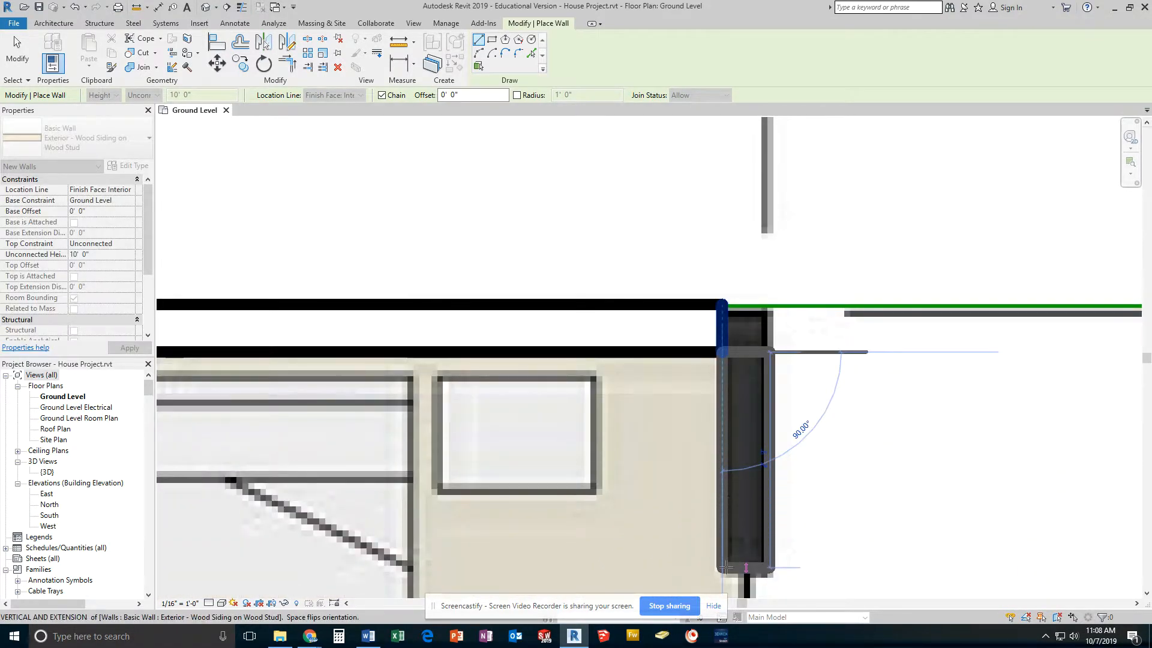
scroll(724, 561, down, 4)
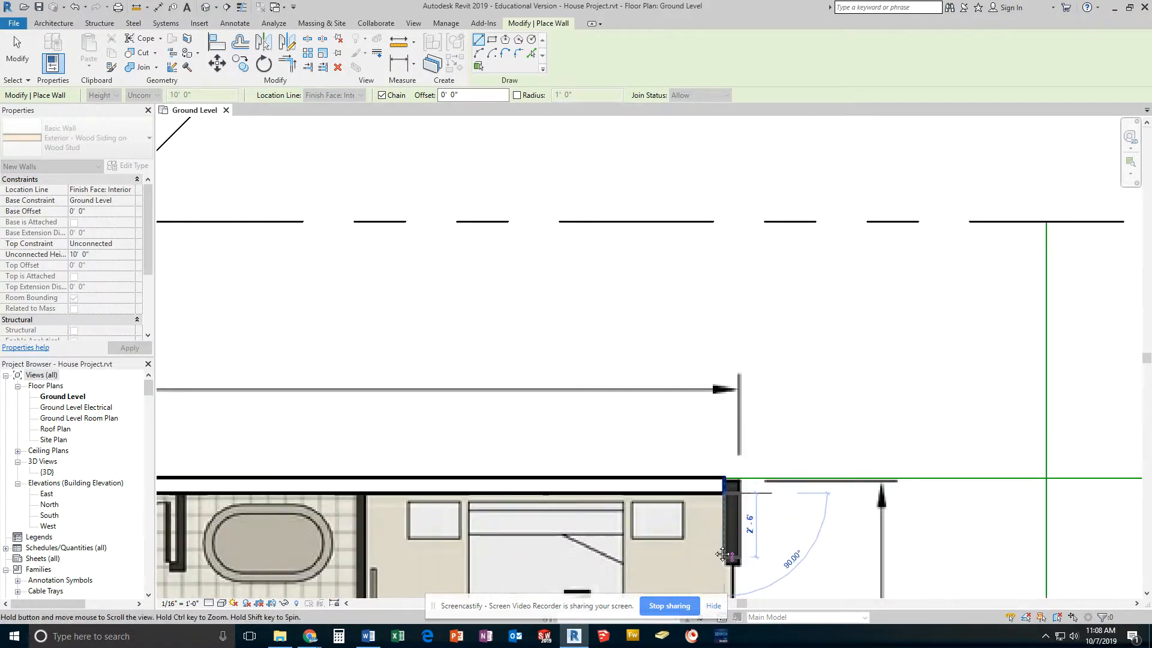
middle_drag(728, 497, 706, 51)
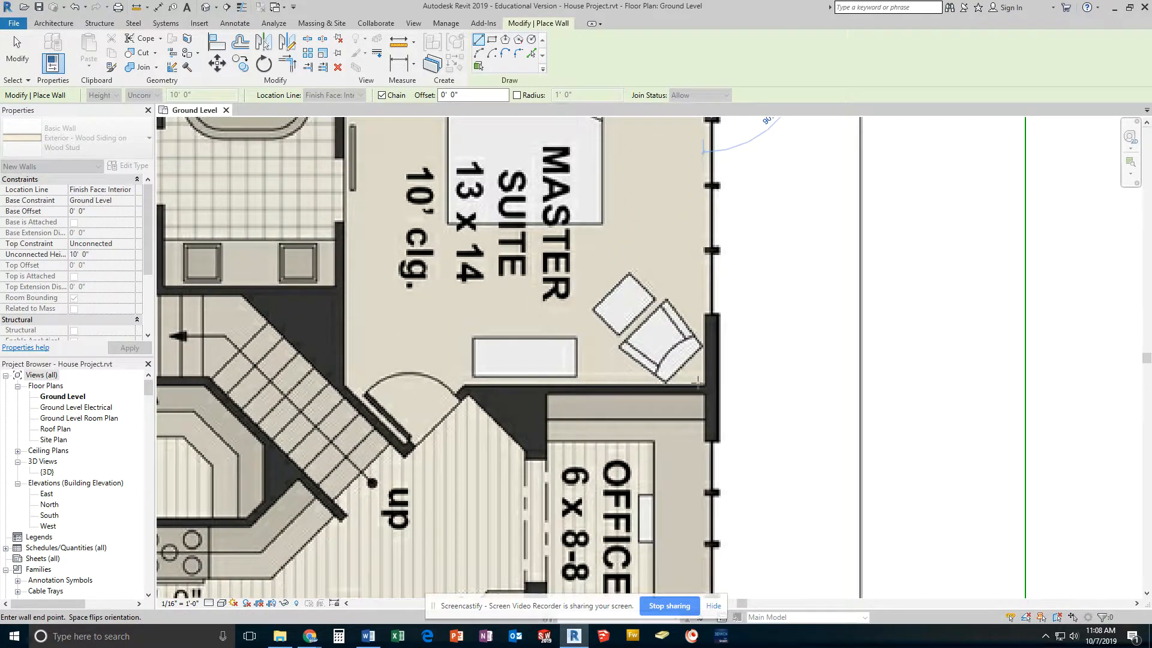
middle_drag(714, 480, 690, 108)
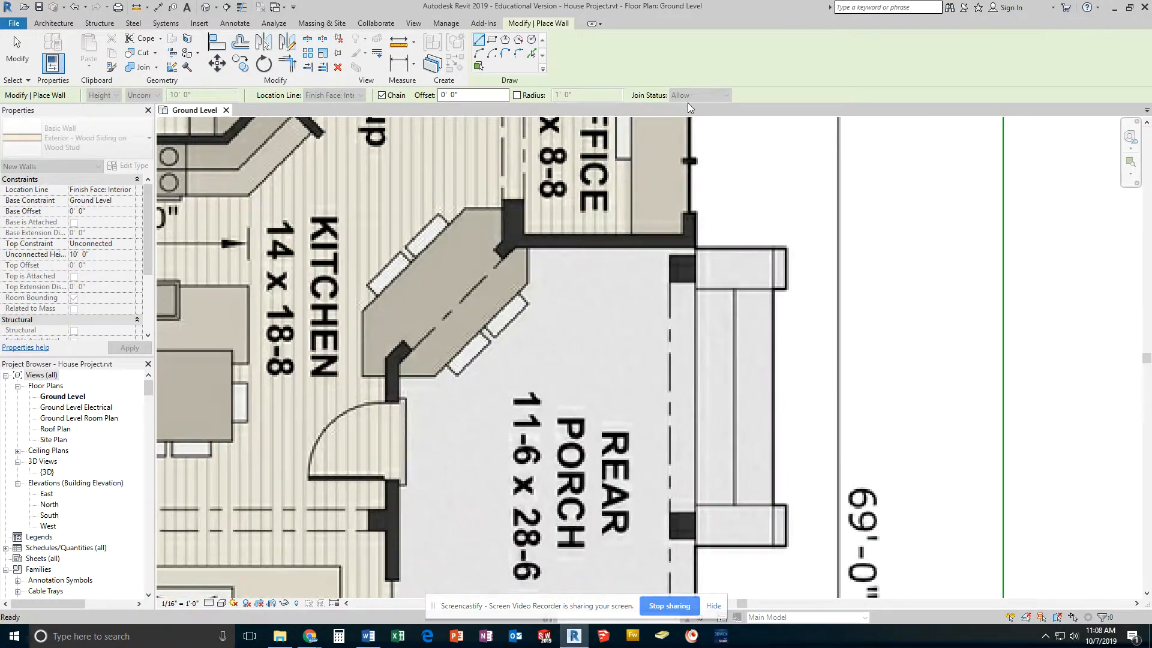
click(680, 247)
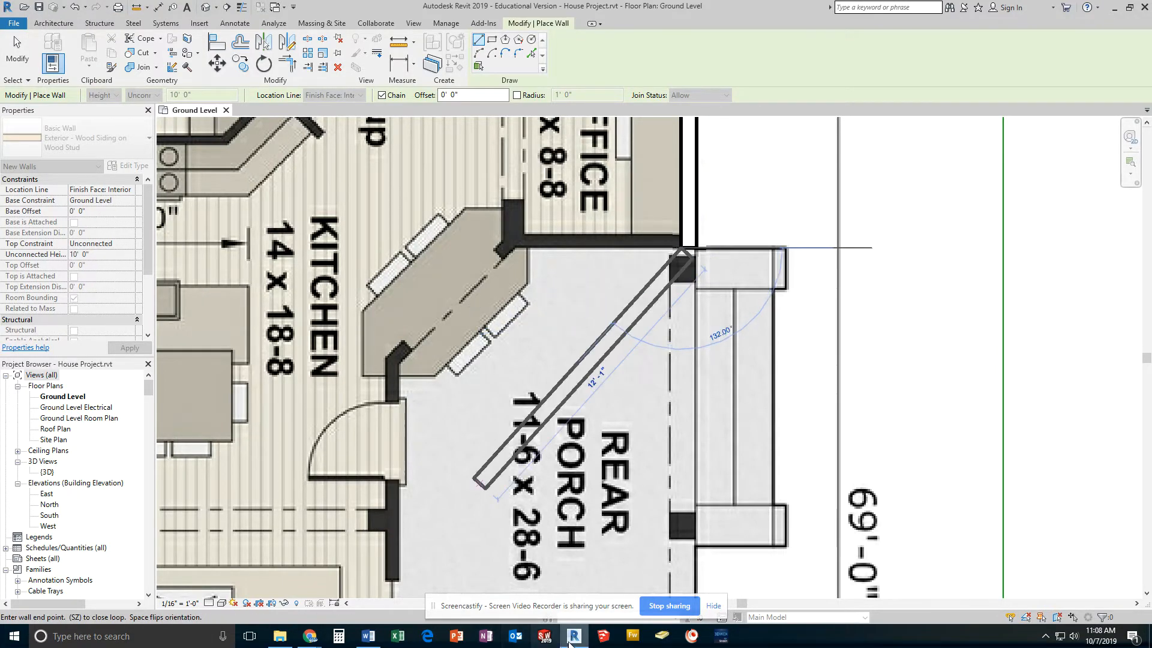